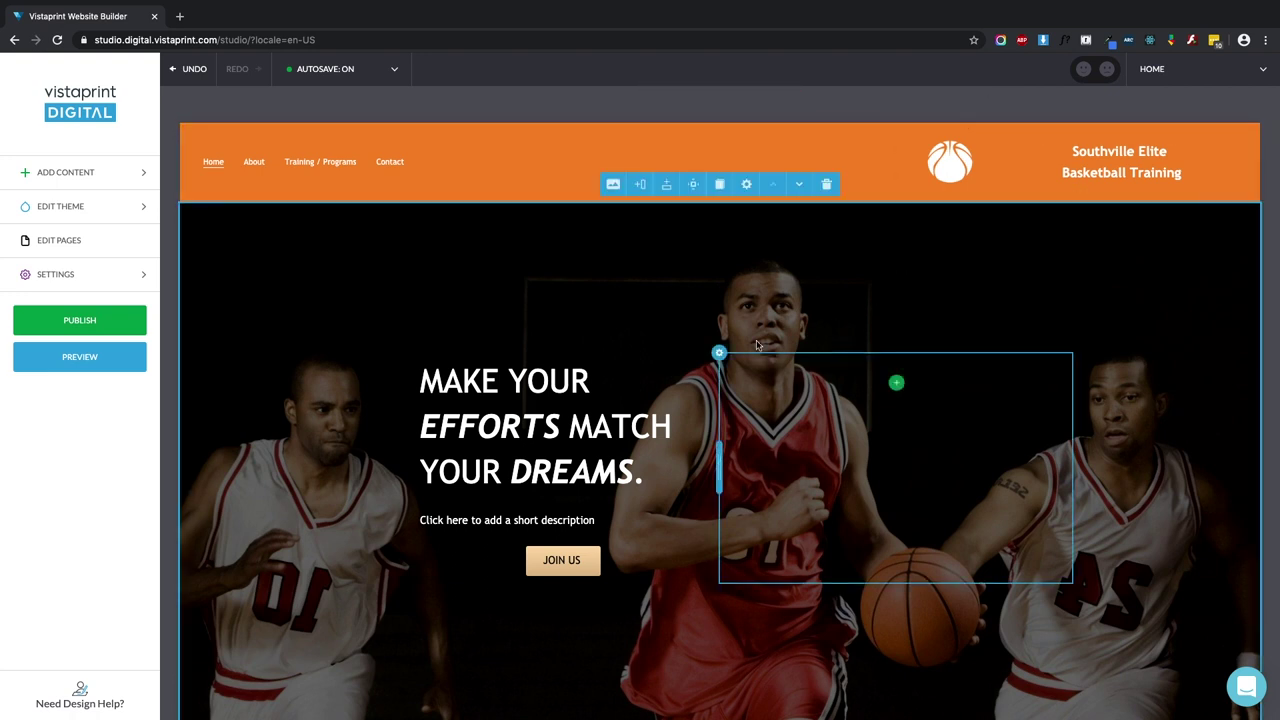
Expand Edit Theme and browse the Global Header layout thumbnails
{"action": "left_click", "coordinate": [119, 211]}
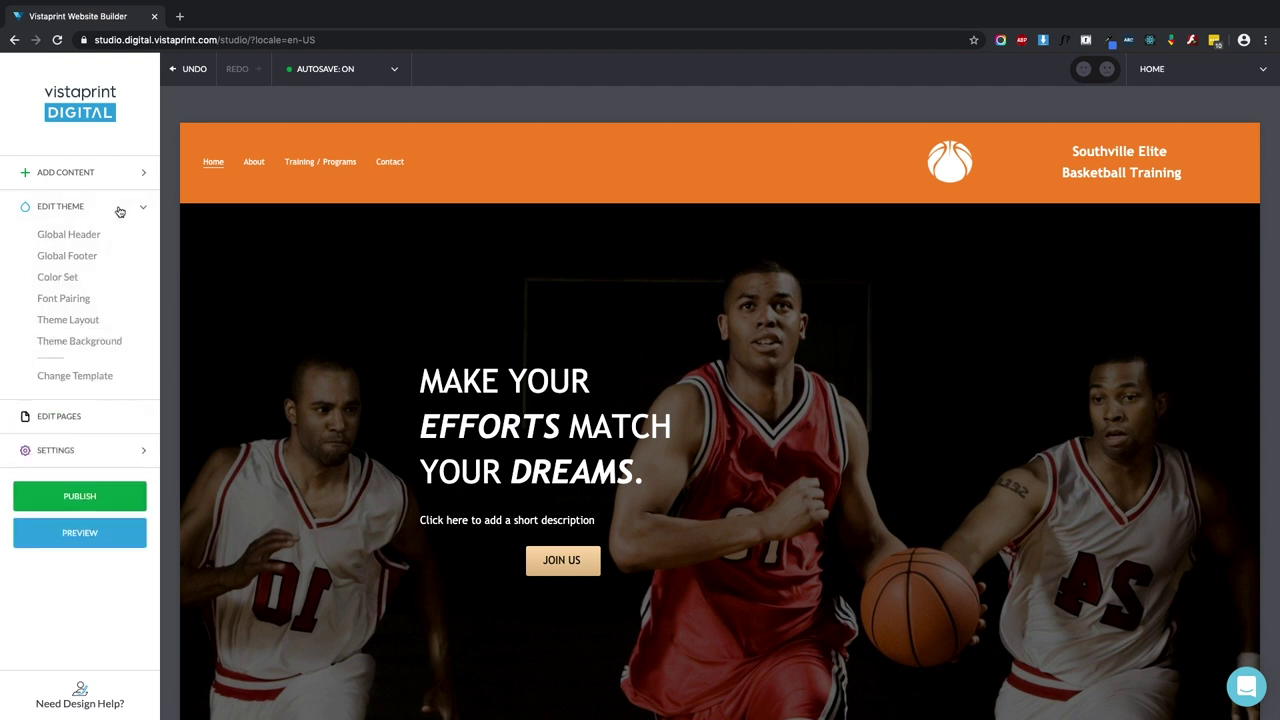
{"action": "left_click", "coordinate": [87, 238]}
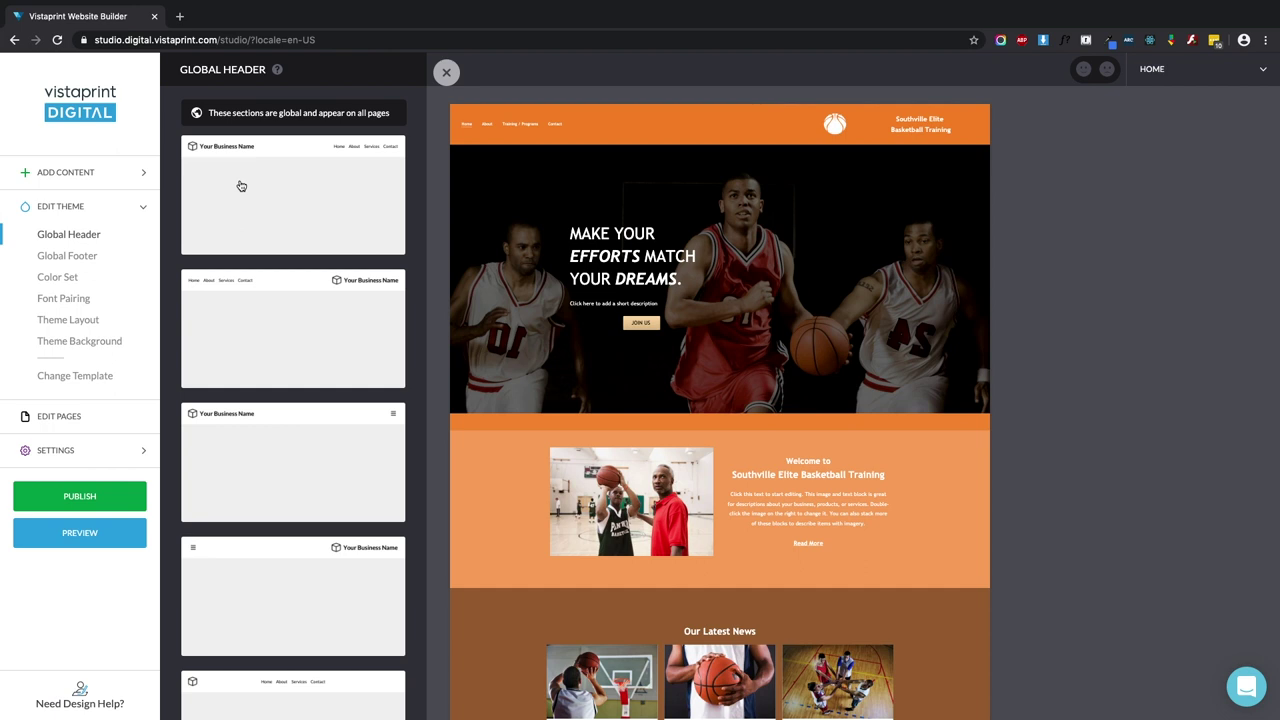
{"action": "scroll", "coordinate": [241, 186], "scroll_direction": "down", "scroll_amount": 7}
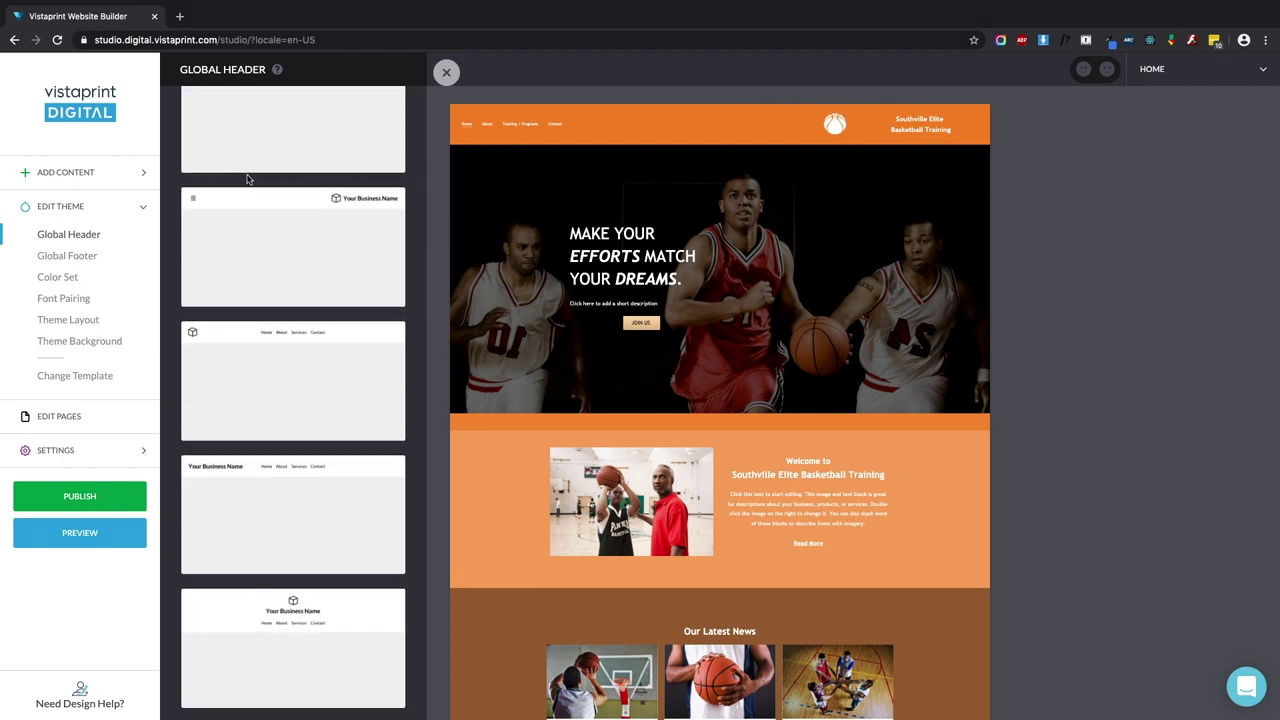
Try the social-icons footer, then apply the Connect/Visit footer with contact details and map site-wide
{"action": "left_click", "coordinate": [100, 256]}
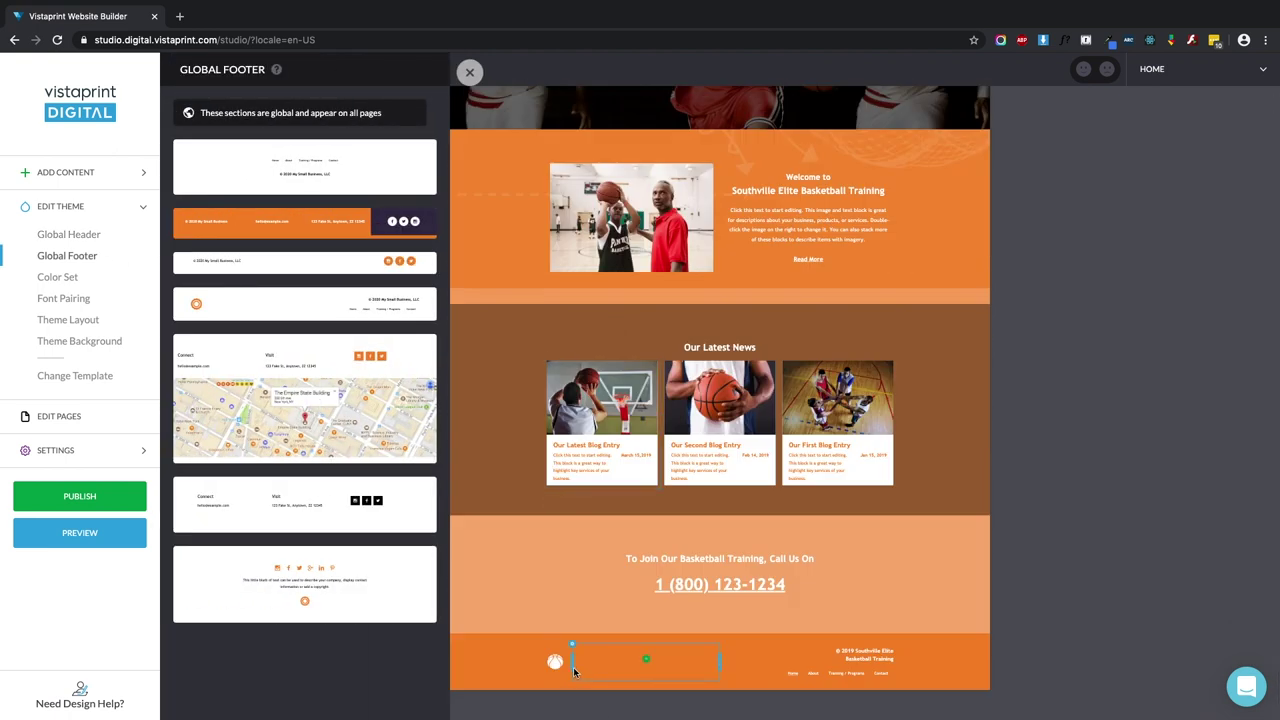
{"action": "mouse_move", "coordinate": [363, 390]}
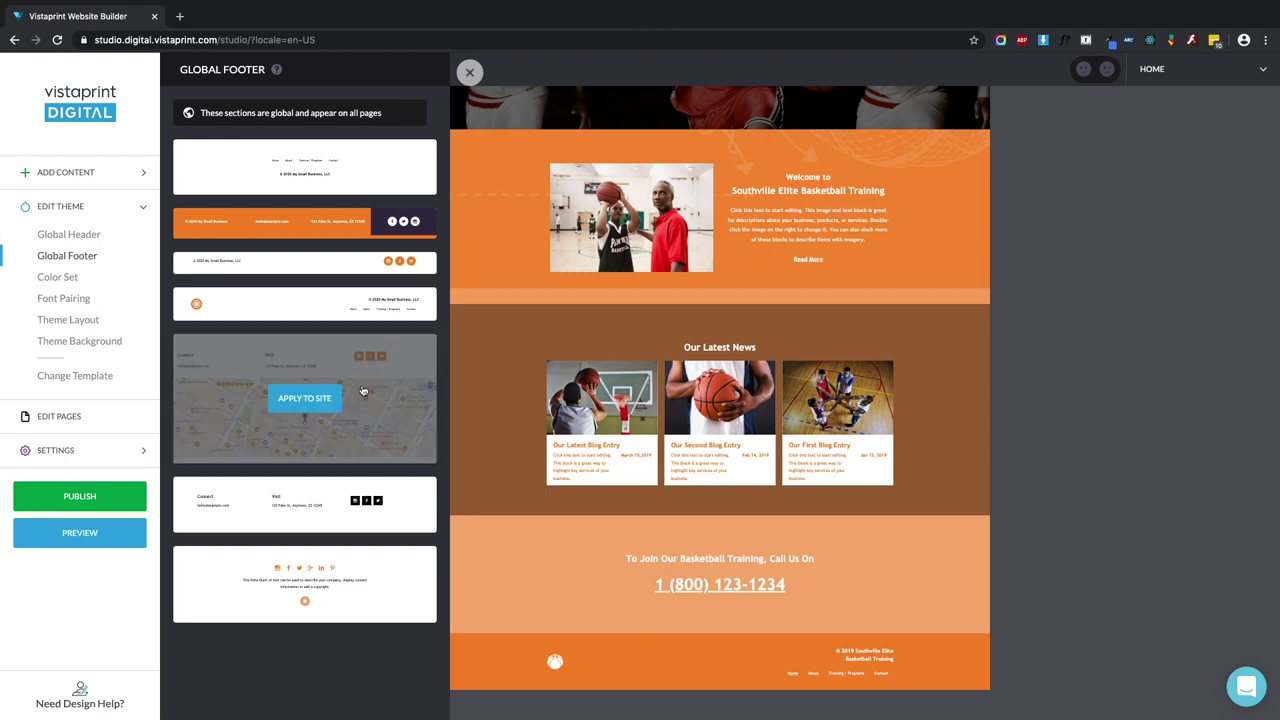
{"action": "mouse_move", "coordinate": [300, 570]}
{"action": "left_click", "coordinate": [318, 590]}
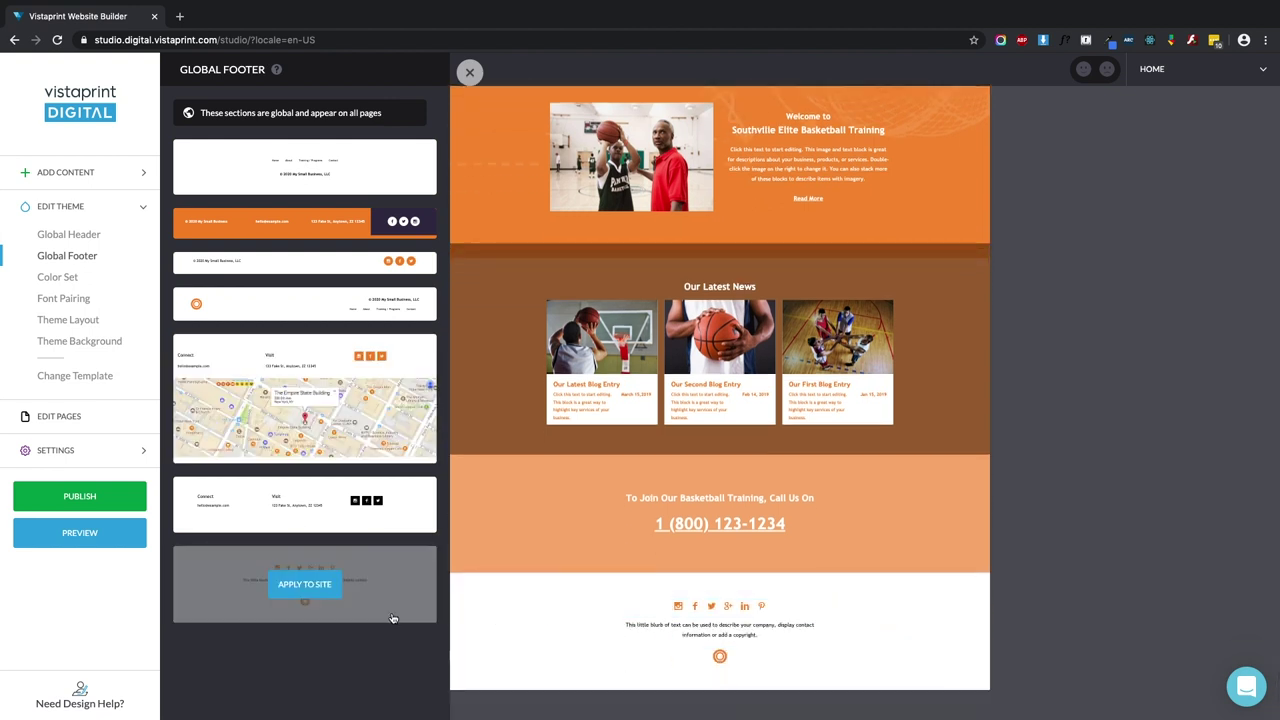
{"action": "left_click", "coordinate": [353, 438]}
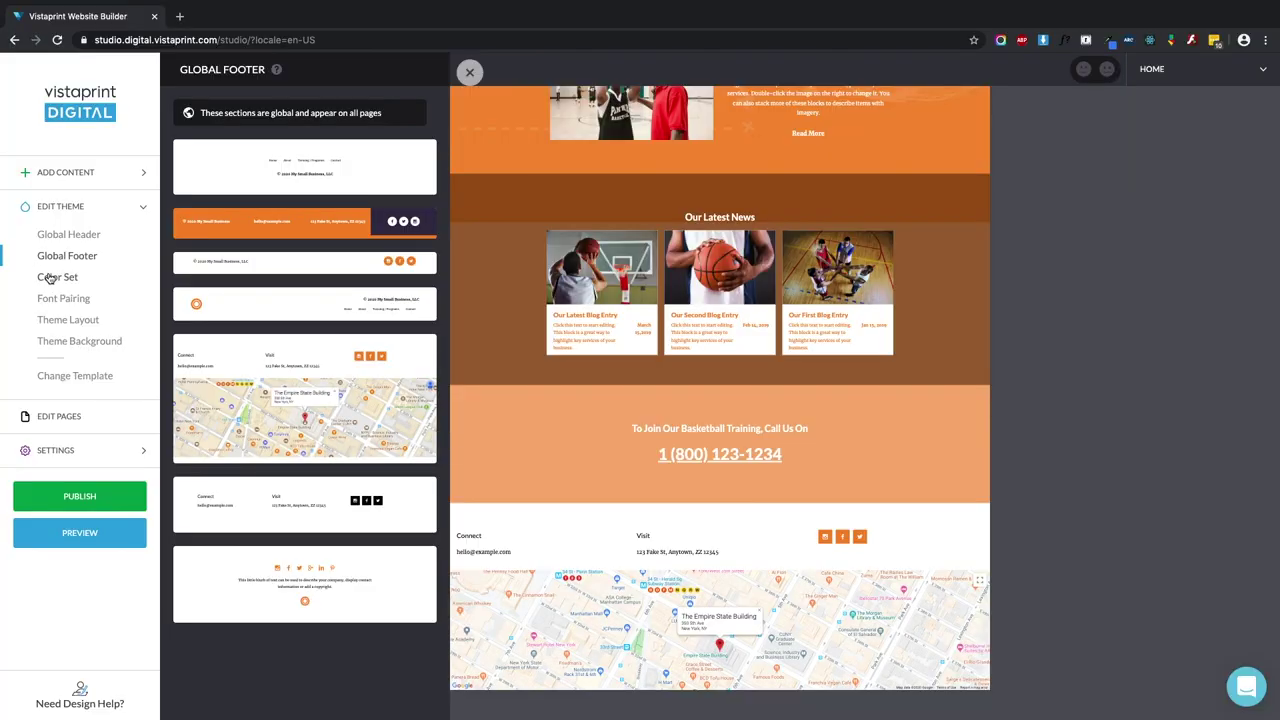
Open the Color Set choices and scroll through the available colour sets
{"action": "left_click", "coordinate": [50, 278]}
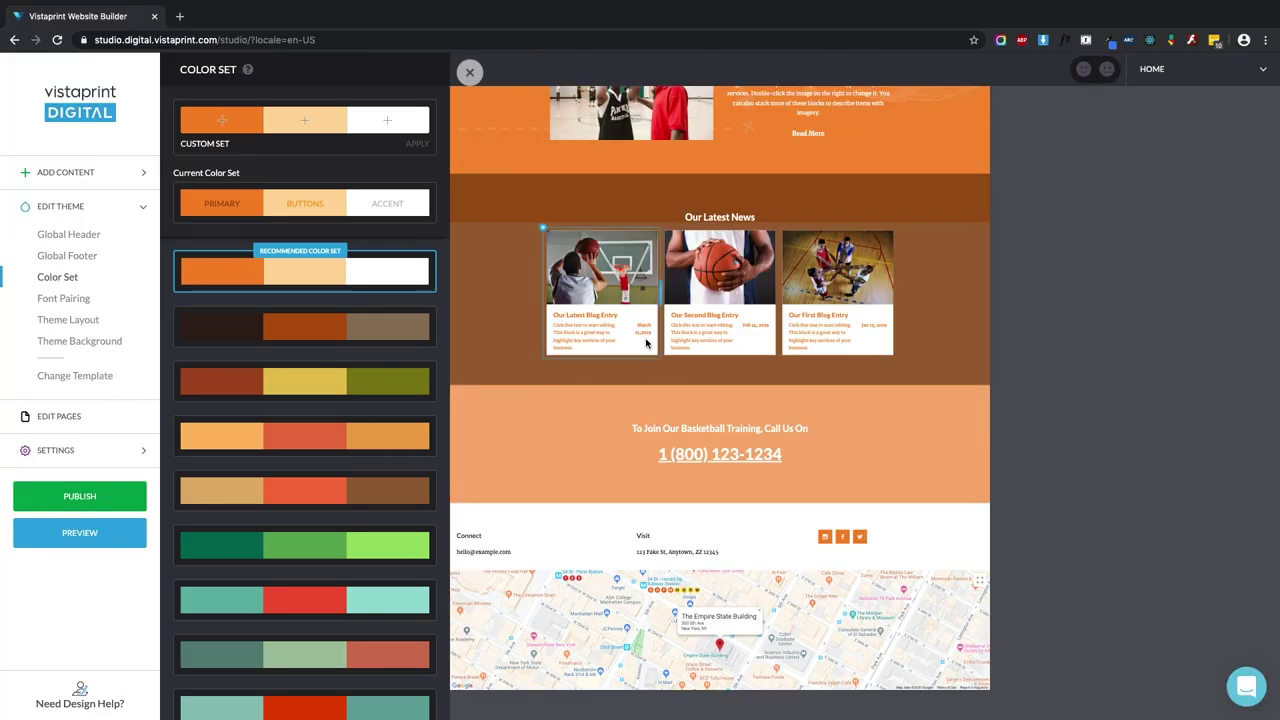
{"action": "scroll", "coordinate": [649, 337], "scroll_direction": "up", "scroll_amount": 5}
{"action": "scroll", "coordinate": [645, 343], "scroll_direction": "down", "scroll_amount": 5}
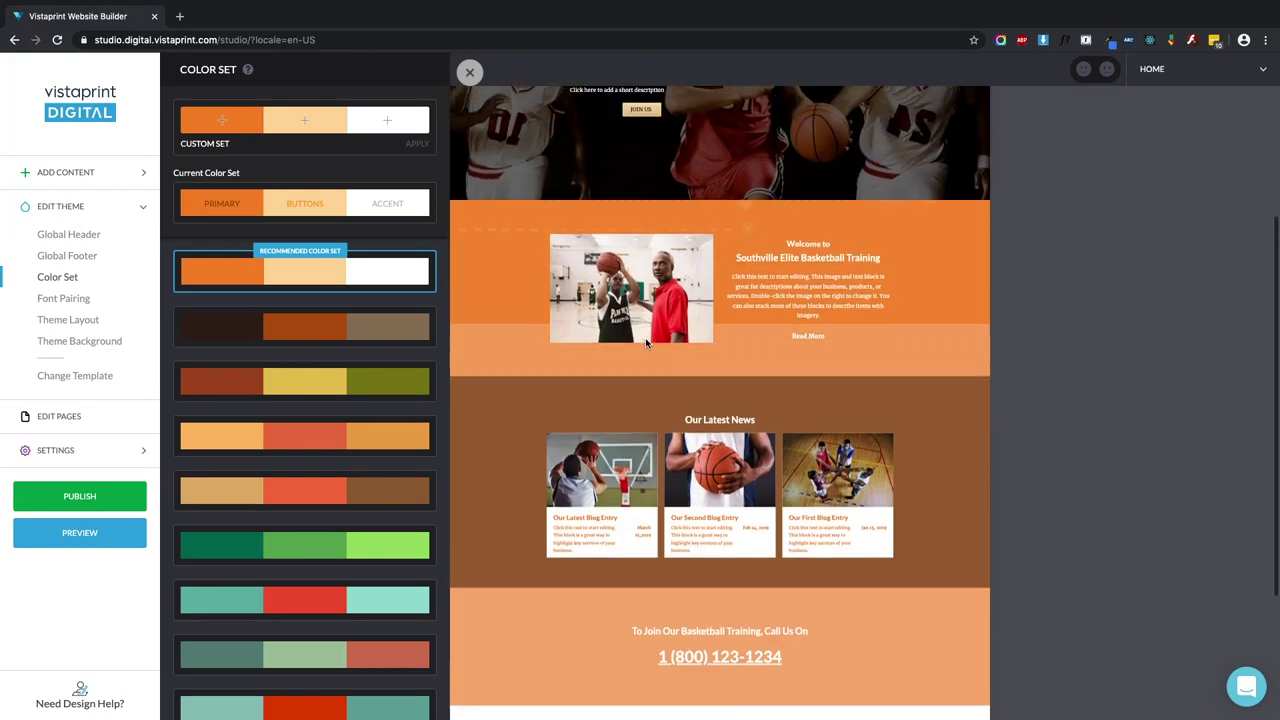
{"action": "scroll", "coordinate": [645, 343], "scroll_direction": "up", "scroll_amount": 2}
{"action": "scroll", "coordinate": [645, 343], "scroll_direction": "down", "scroll_amount": 2}
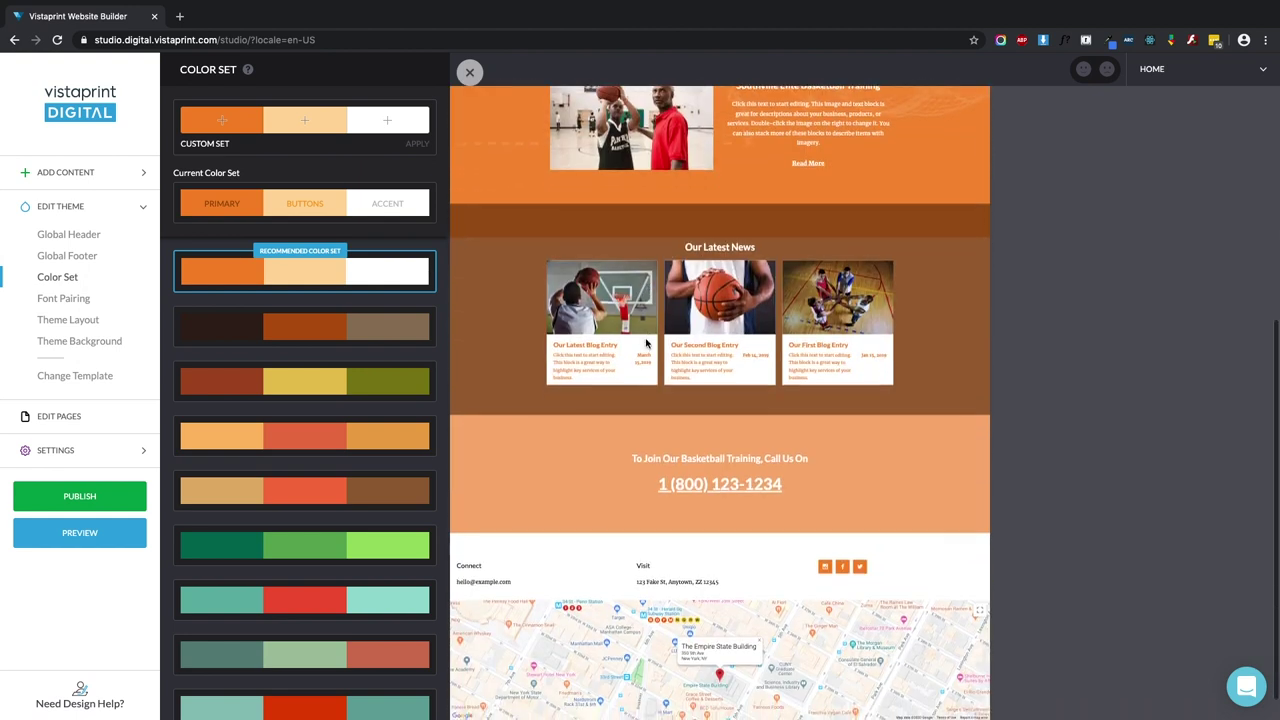
{"action": "scroll", "coordinate": [645, 343], "scroll_direction": "up", "scroll_amount": 5}
{"action": "scroll", "coordinate": [645, 343], "scroll_direction": "down", "scroll_amount": 4}
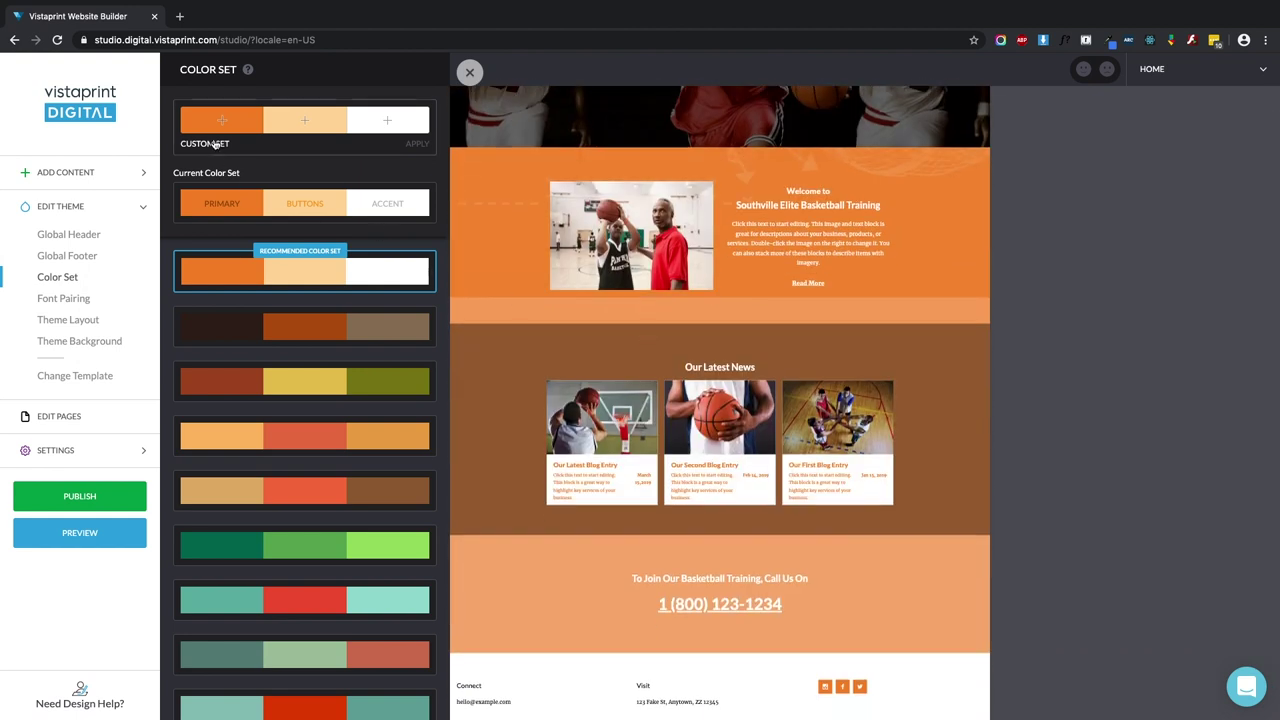
{"action": "scroll", "coordinate": [214, 417], "scroll_direction": "down", "scroll_amount": 3}
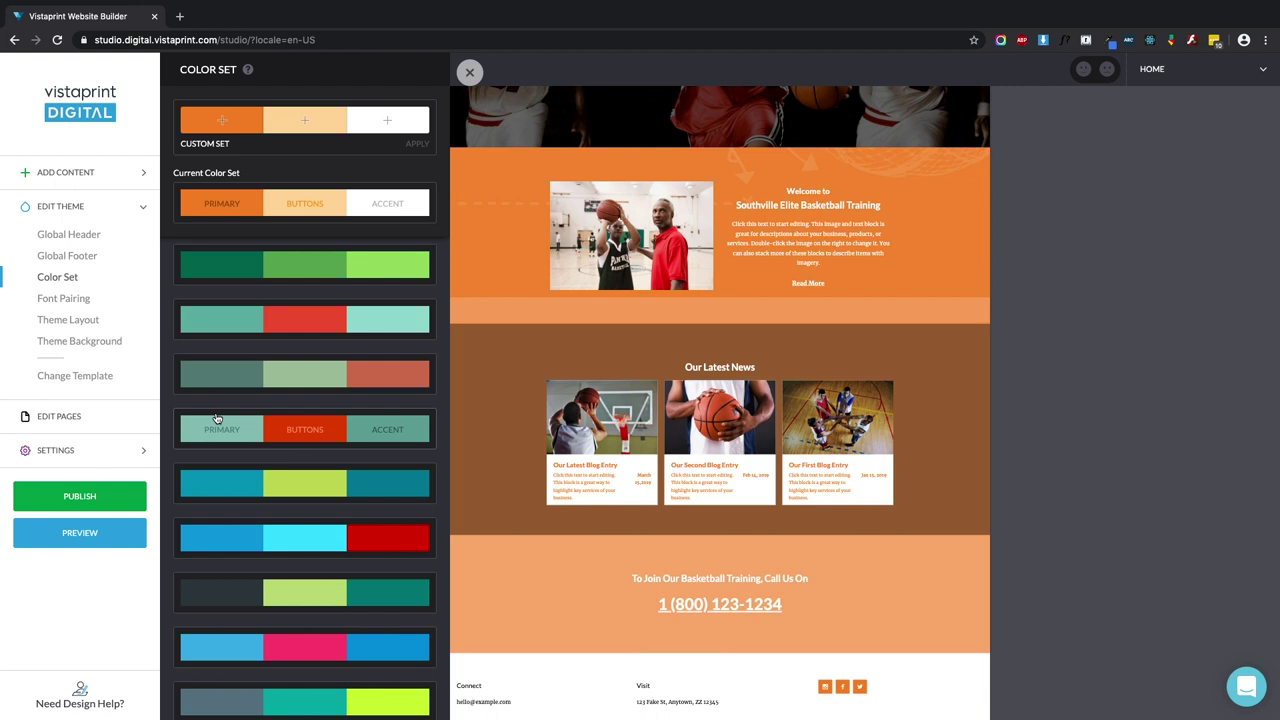
Trial the teal-and-red colour set, then restore the recommended orange set
{"action": "left_click", "coordinate": [231, 330]}
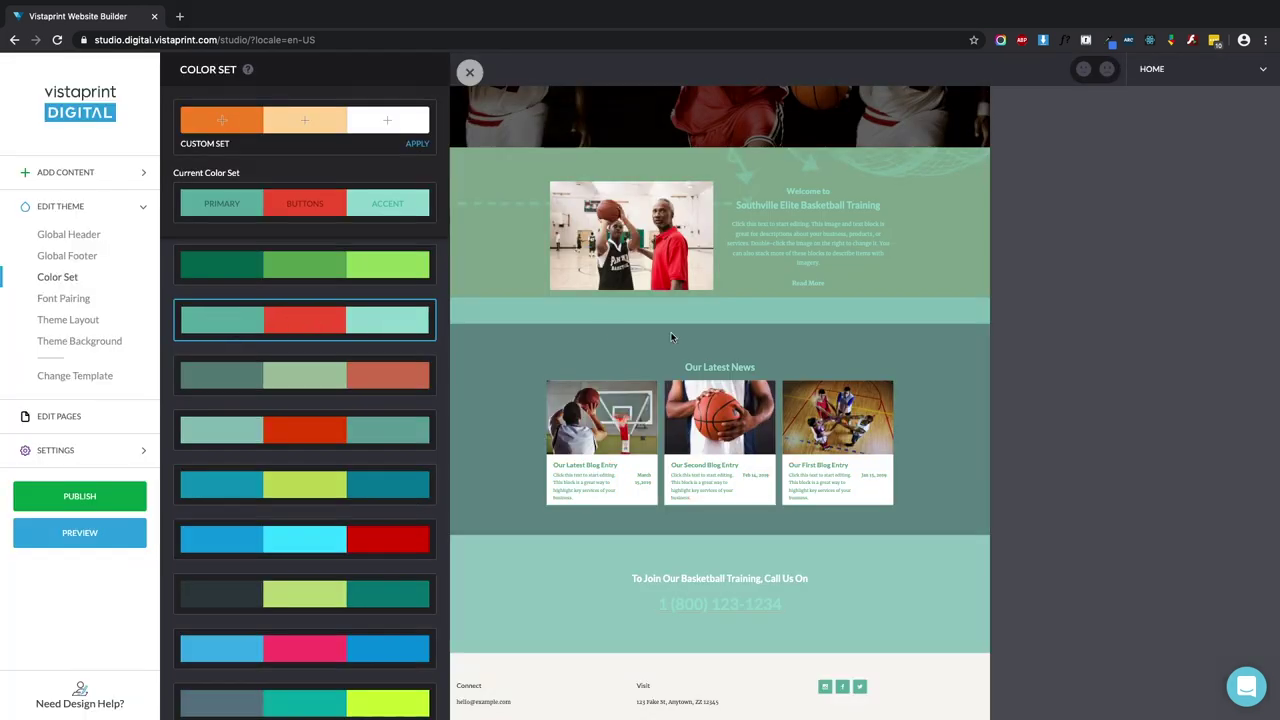
{"action": "scroll", "coordinate": [697, 338], "scroll_direction": "down", "scroll_amount": 4}
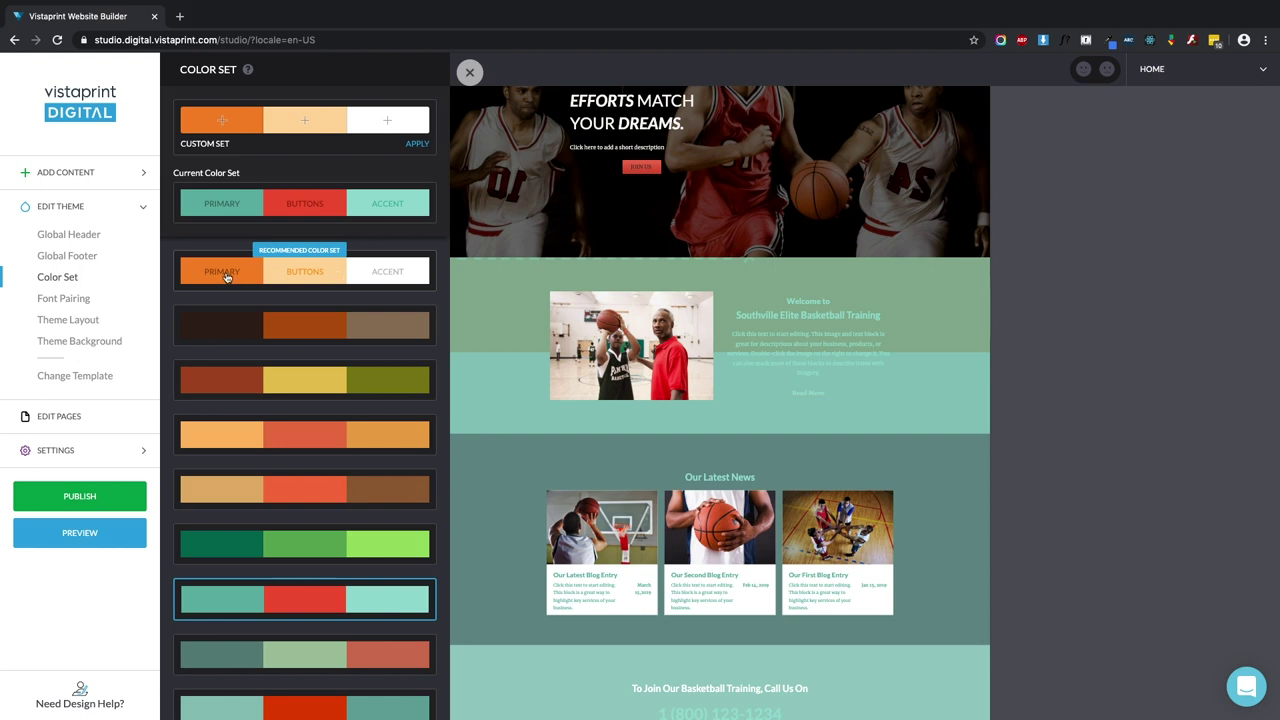
{"action": "left_click", "coordinate": [293, 271]}
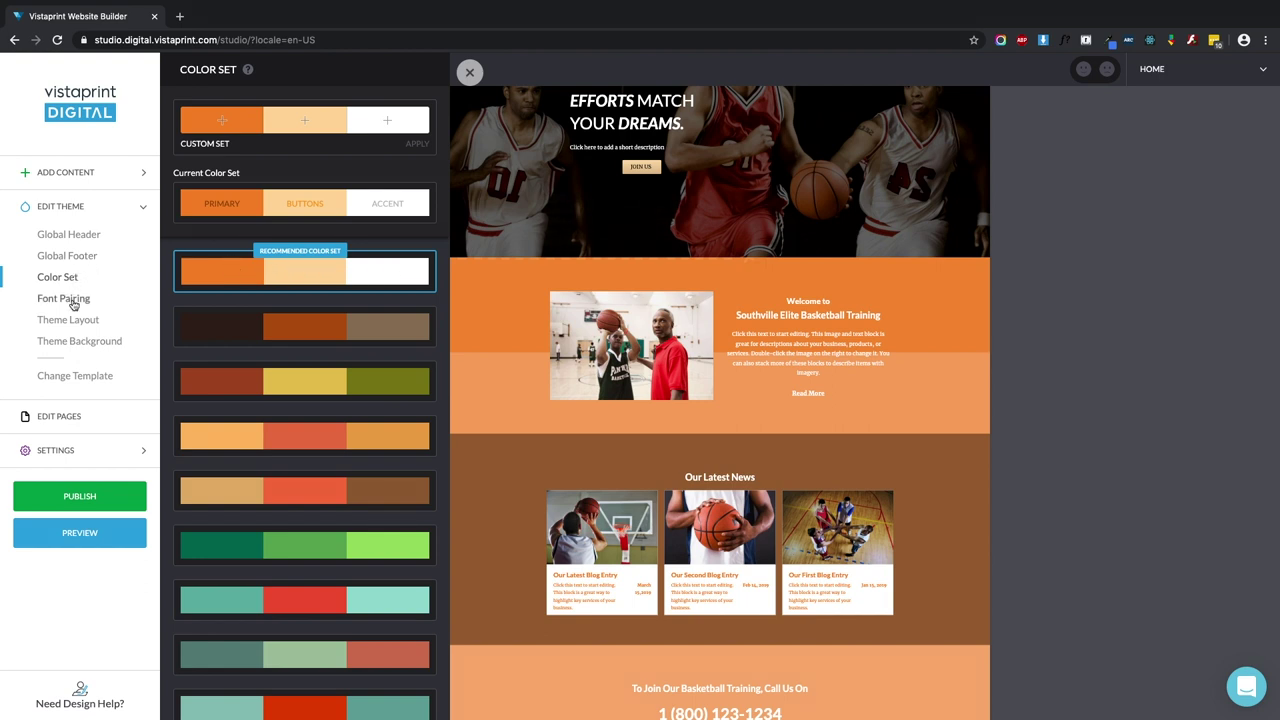
{"action": "left_click", "coordinate": [73, 300]}
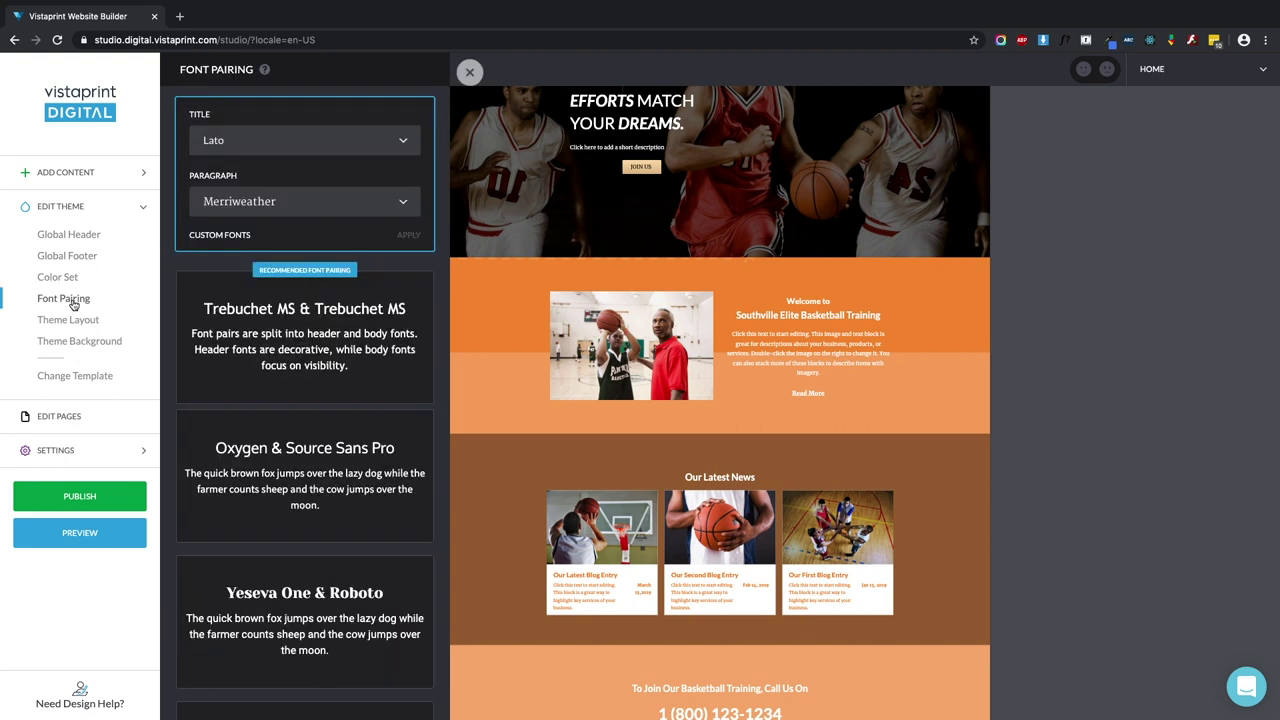
Inspect the Title and Paragraph font lists, keeping Lato and Merriweather
{"action": "left_click", "coordinate": [286, 145]}
{"action": "left_click", "coordinate": [286, 145]}
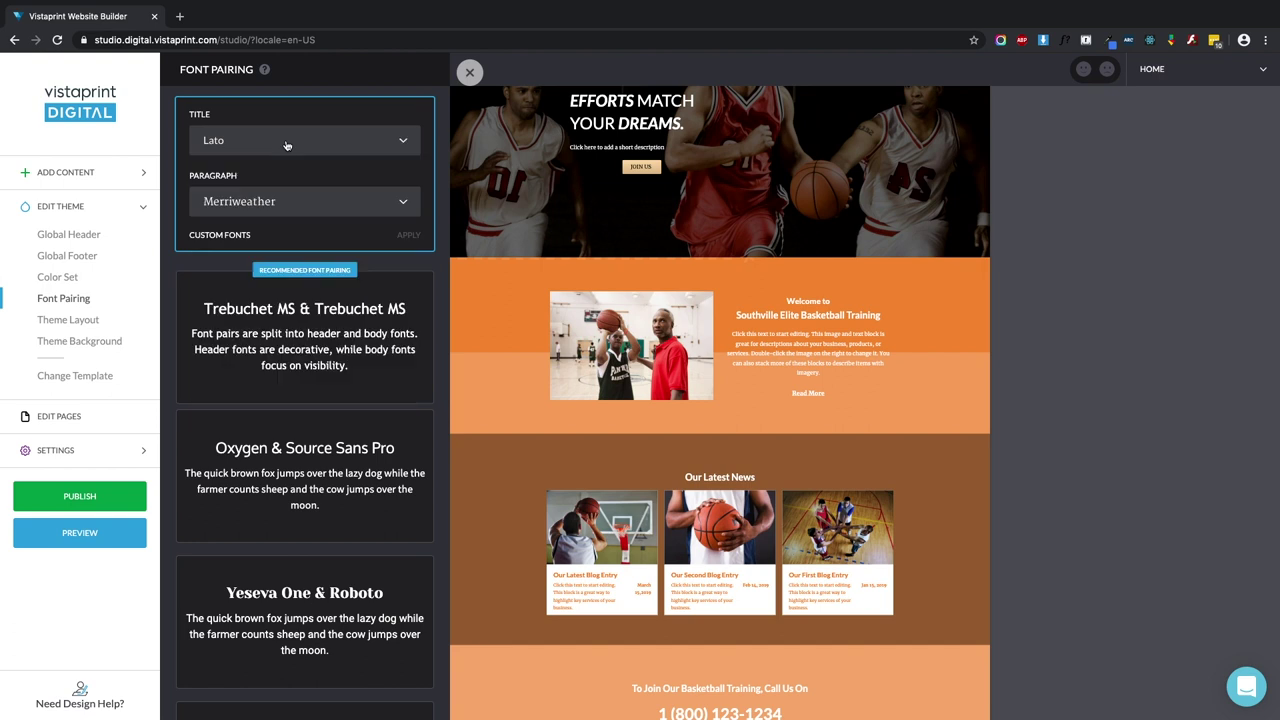
{"action": "left_click", "coordinate": [335, 211]}
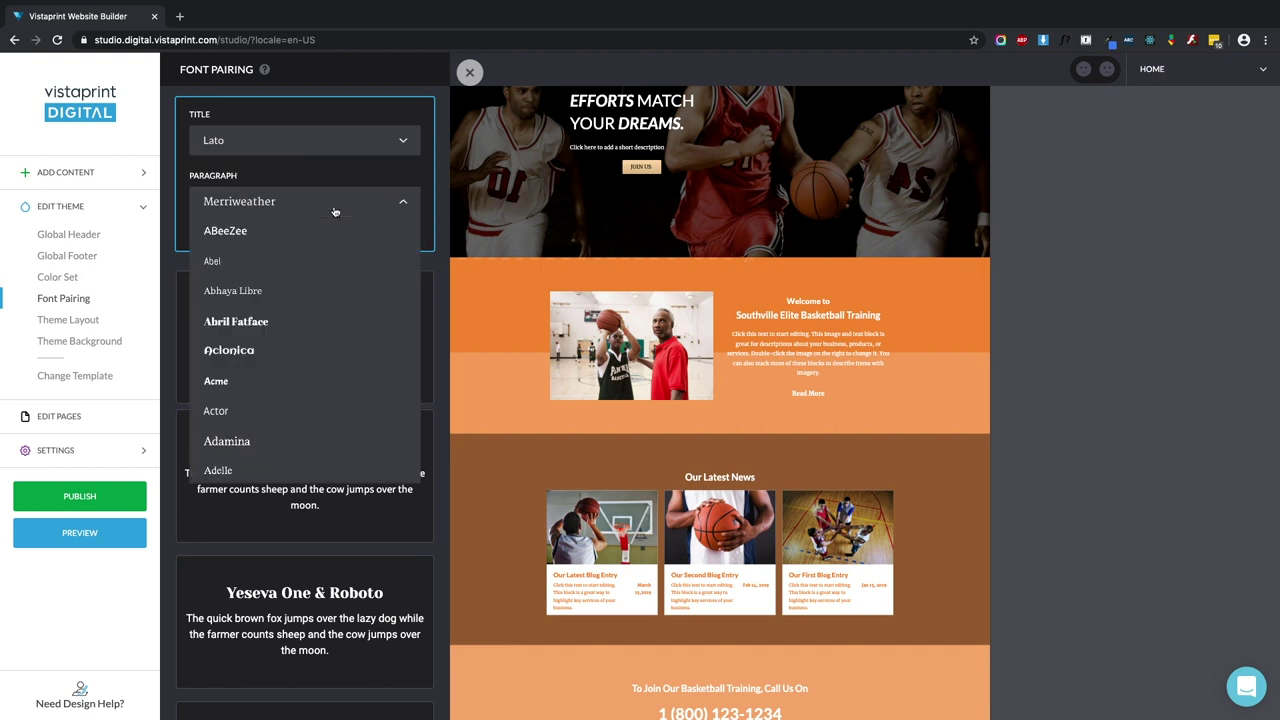
{"action": "left_click", "coordinate": [335, 211]}
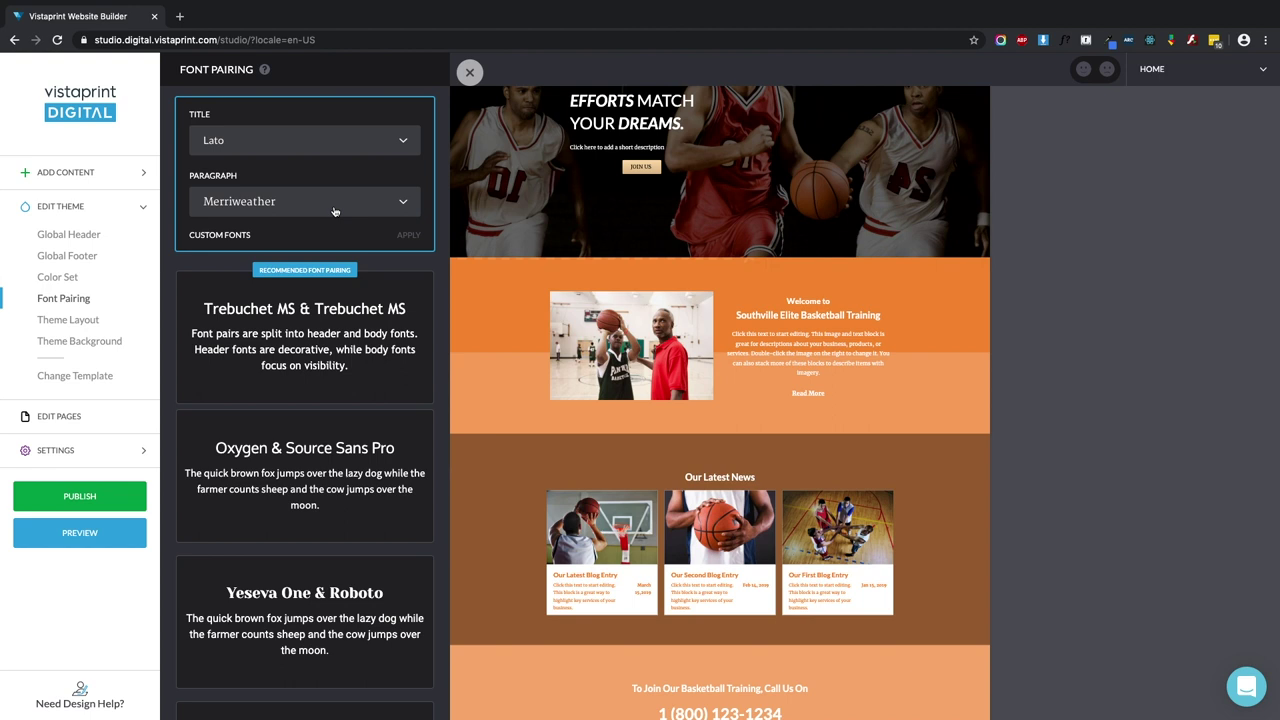
{"action": "left_click", "coordinate": [350, 145]}
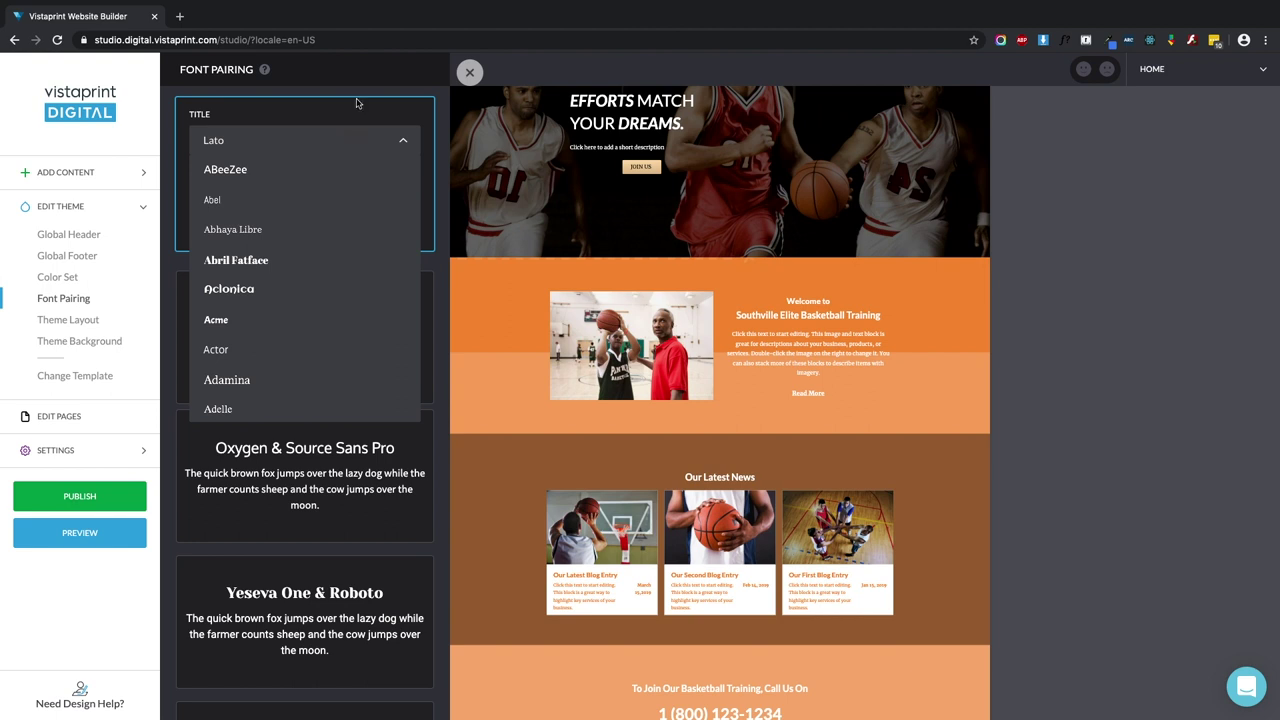
{"action": "left_click", "coordinate": [357, 112]}
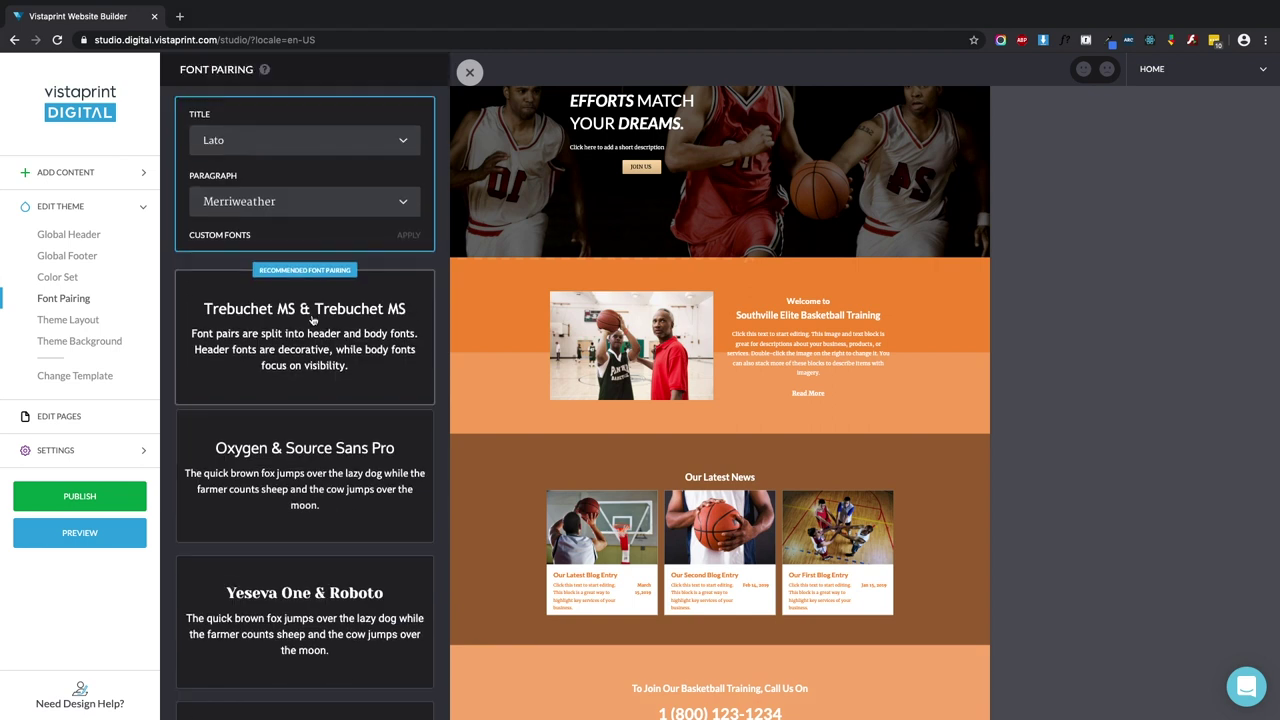
Apply the Paytone One & EB Garamond font pairing
{"action": "scroll", "coordinate": [312, 318], "scroll_direction": "down", "scroll_amount": 5}
{"action": "scroll", "coordinate": [312, 318], "scroll_direction": "down", "scroll_amount": 12}
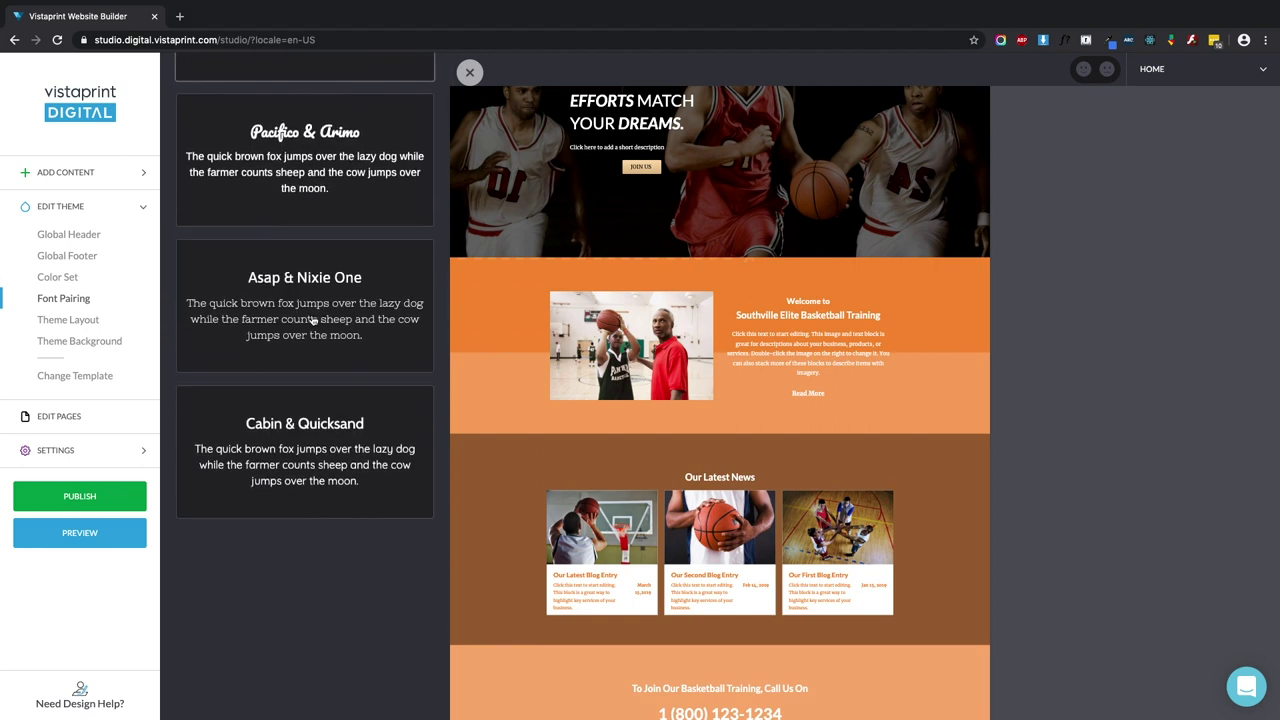
{"action": "left_click", "coordinate": [293, 394]}
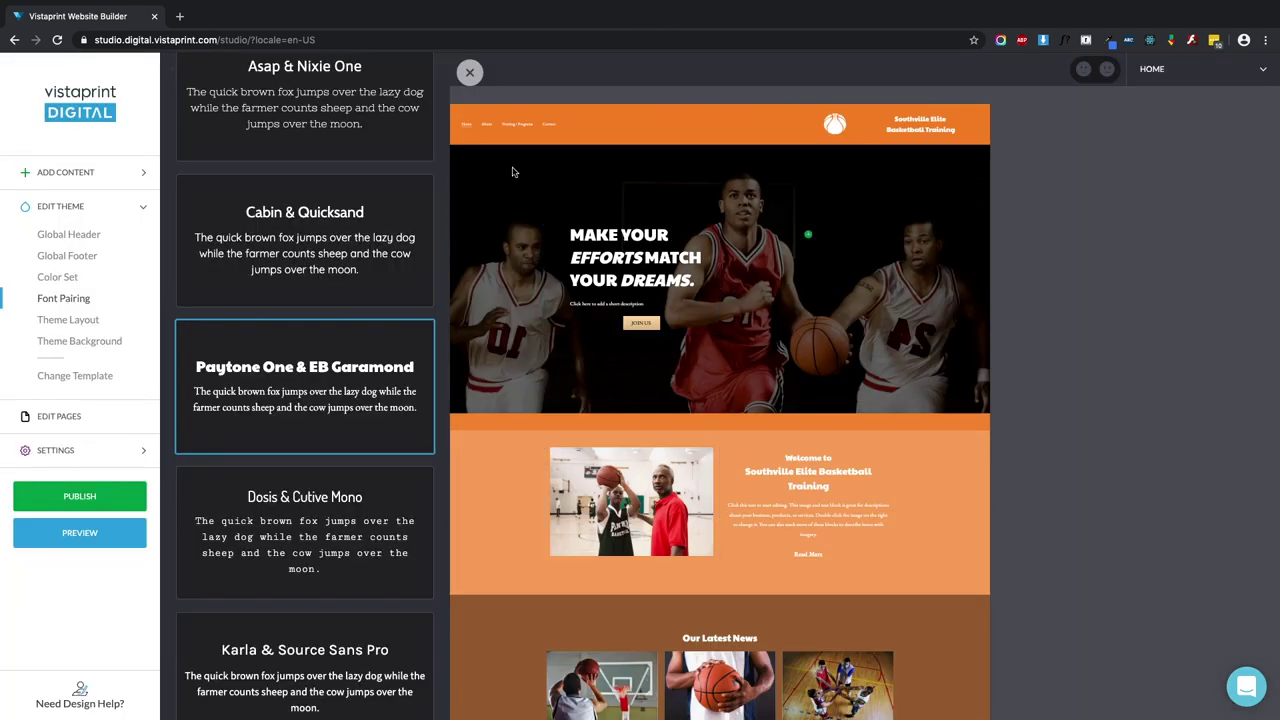
Close theme editing and briefly select, then deselect, the hero heading text
{"action": "left_click", "coordinate": [470, 73]}
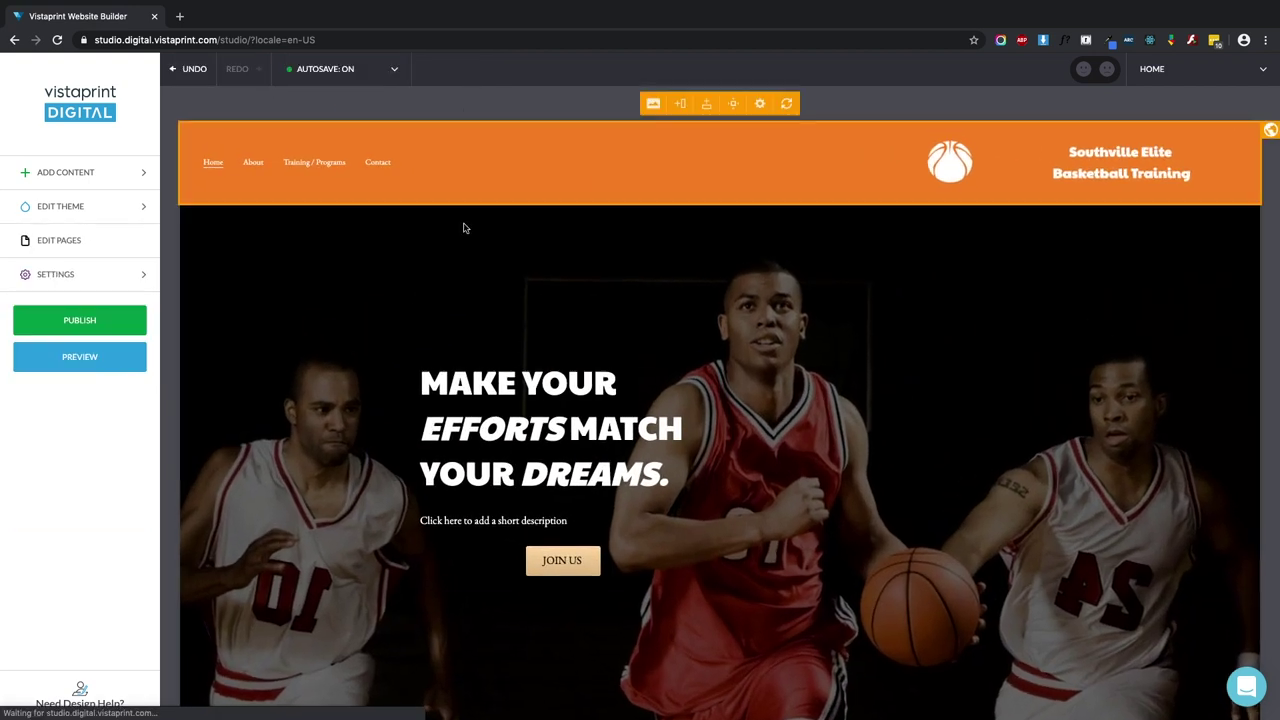
{"action": "double_click", "coordinate": [490, 383]}
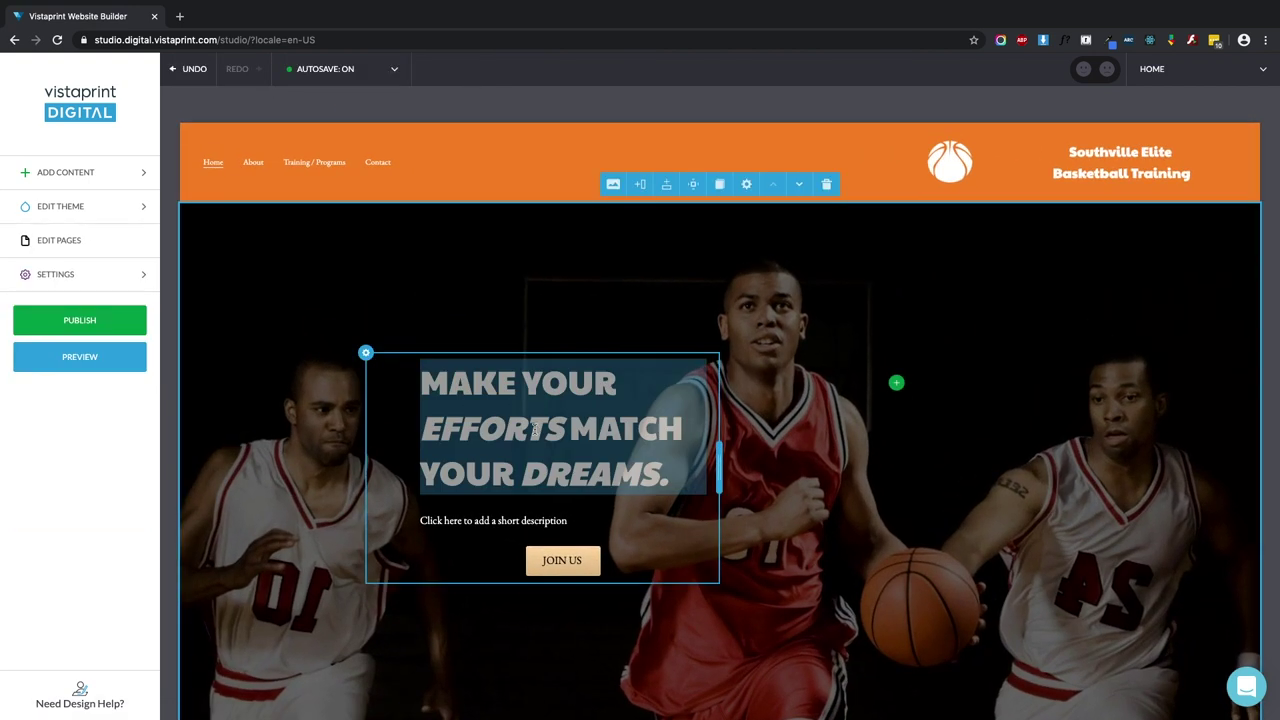
{"action": "left_click", "coordinate": [430, 346]}
Set the third header placement, adding an orange side column on the right
{"action": "left_click", "coordinate": [145, 210]}
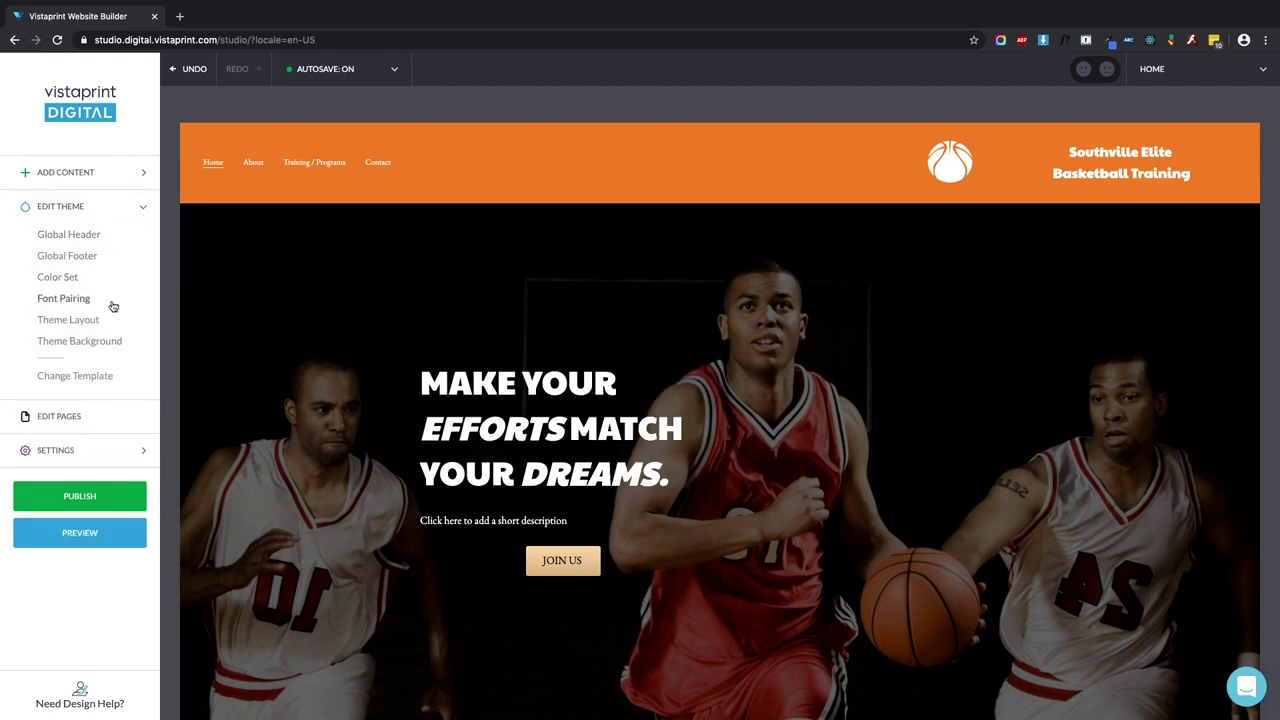
{"action": "left_click", "coordinate": [87, 322]}
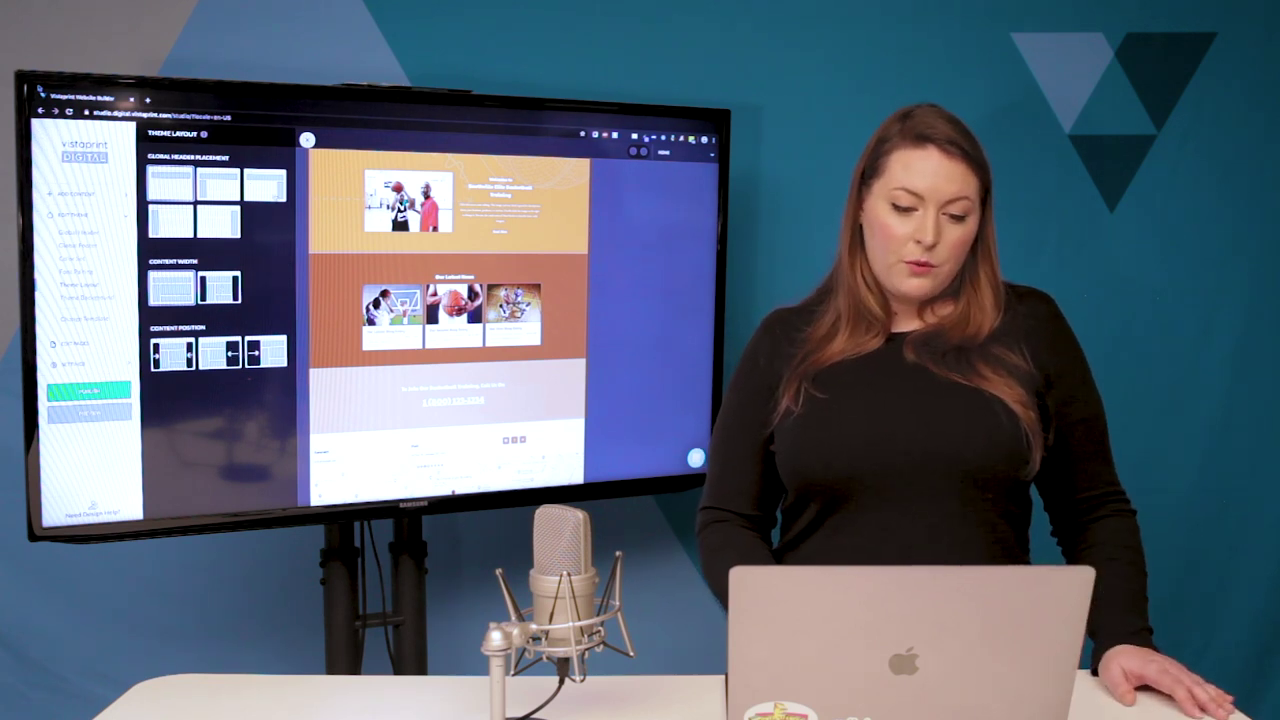
{"action": "left_click", "coordinate": [274, 195]}
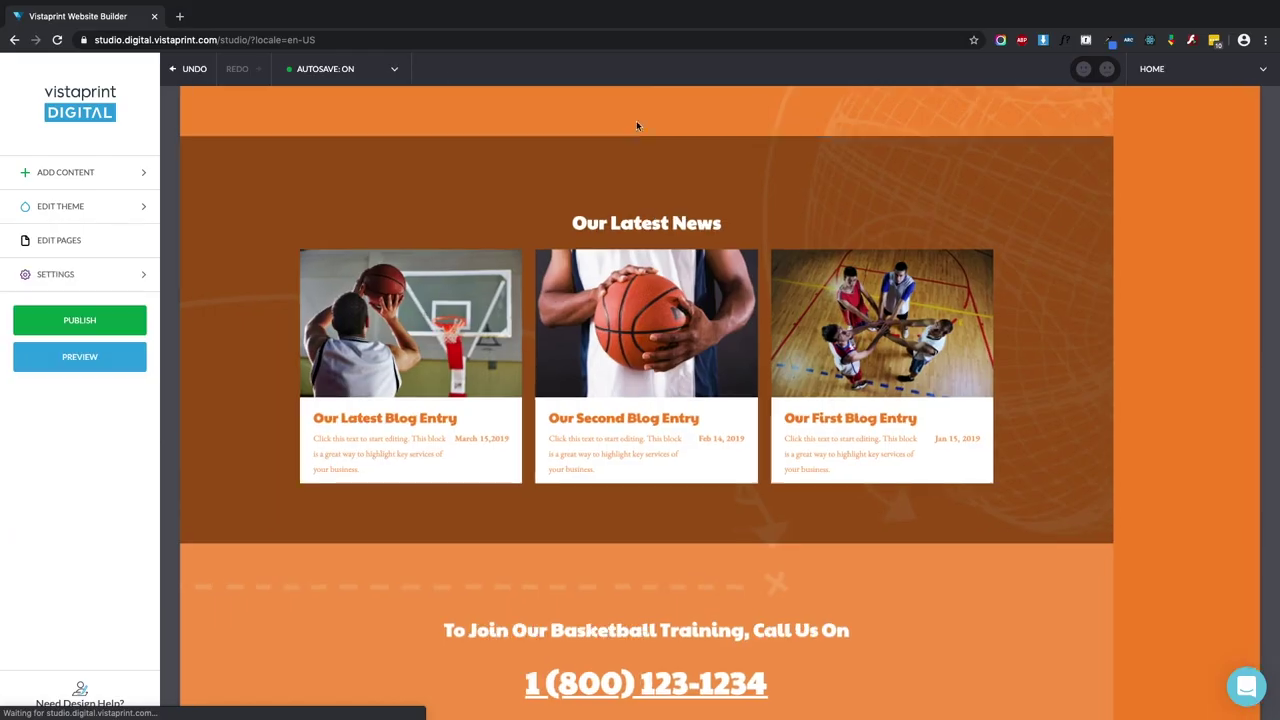
{"action": "scroll", "coordinate": [846, 226], "scroll_direction": "up", "scroll_amount": 10}
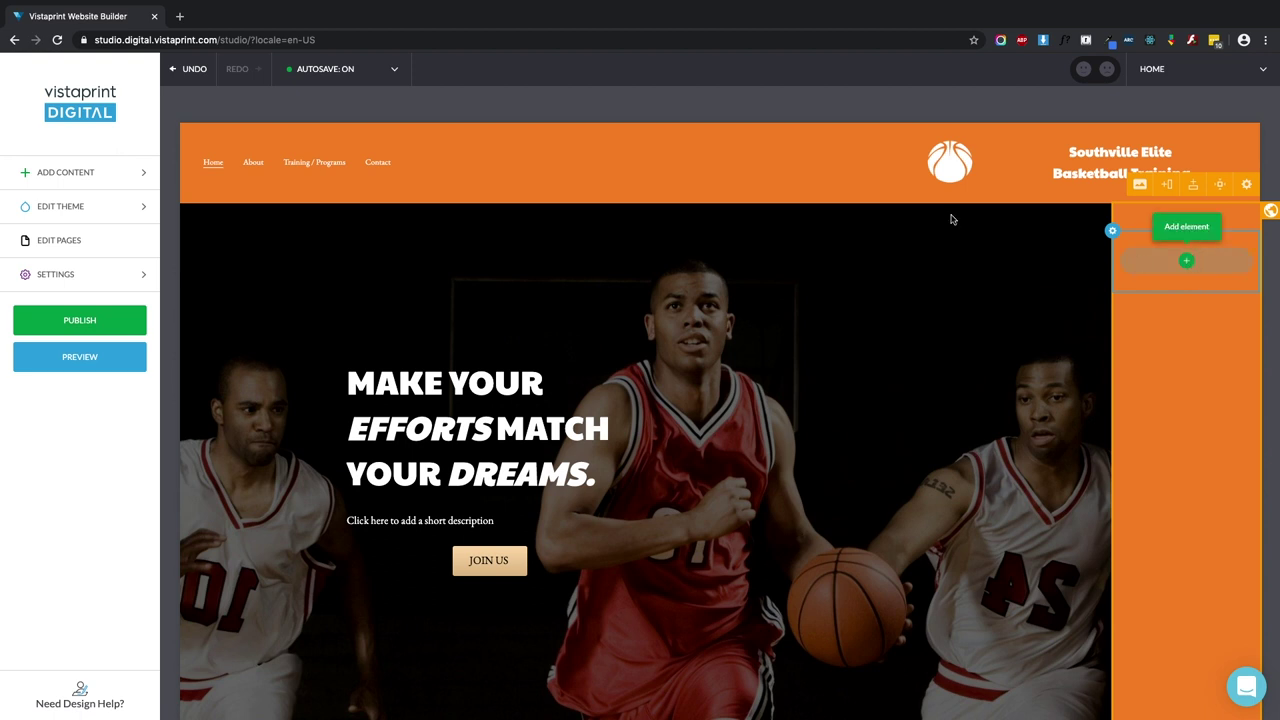
{"action": "left_click", "coordinate": [39, 218]}
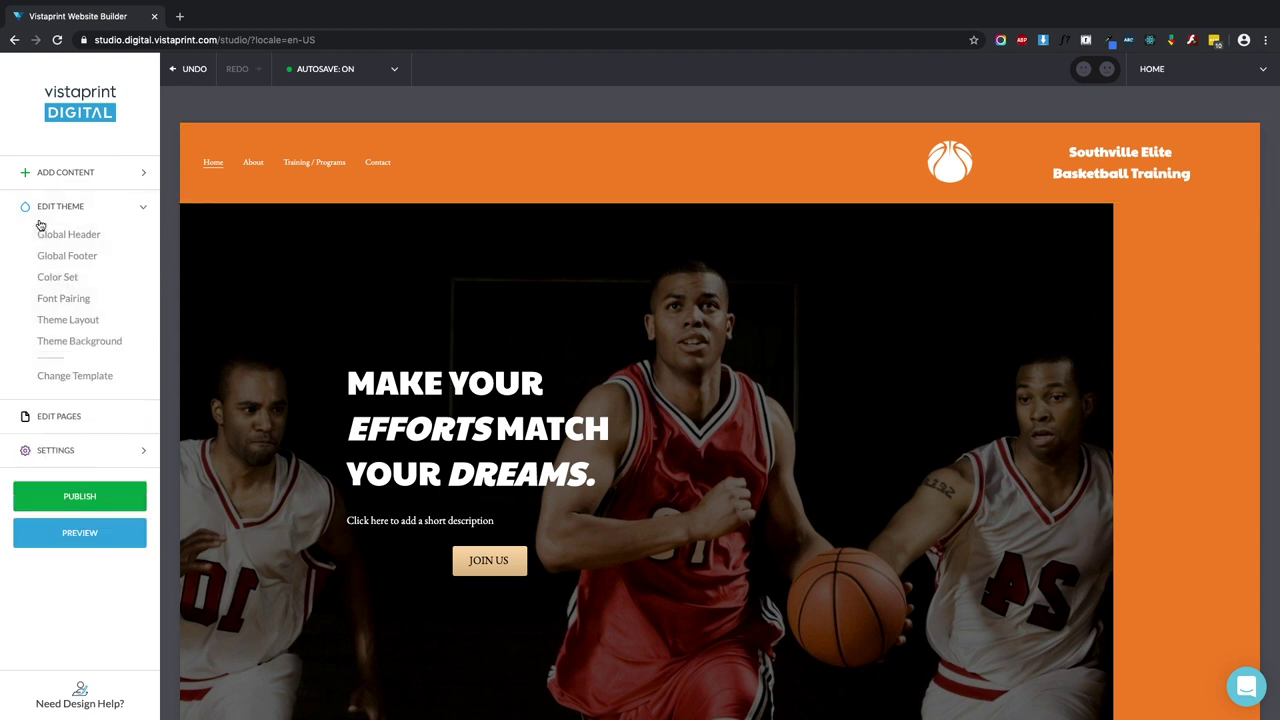
Try the right-sidebar header placement, then put the header back across the top
{"action": "left_click", "coordinate": [85, 321]}
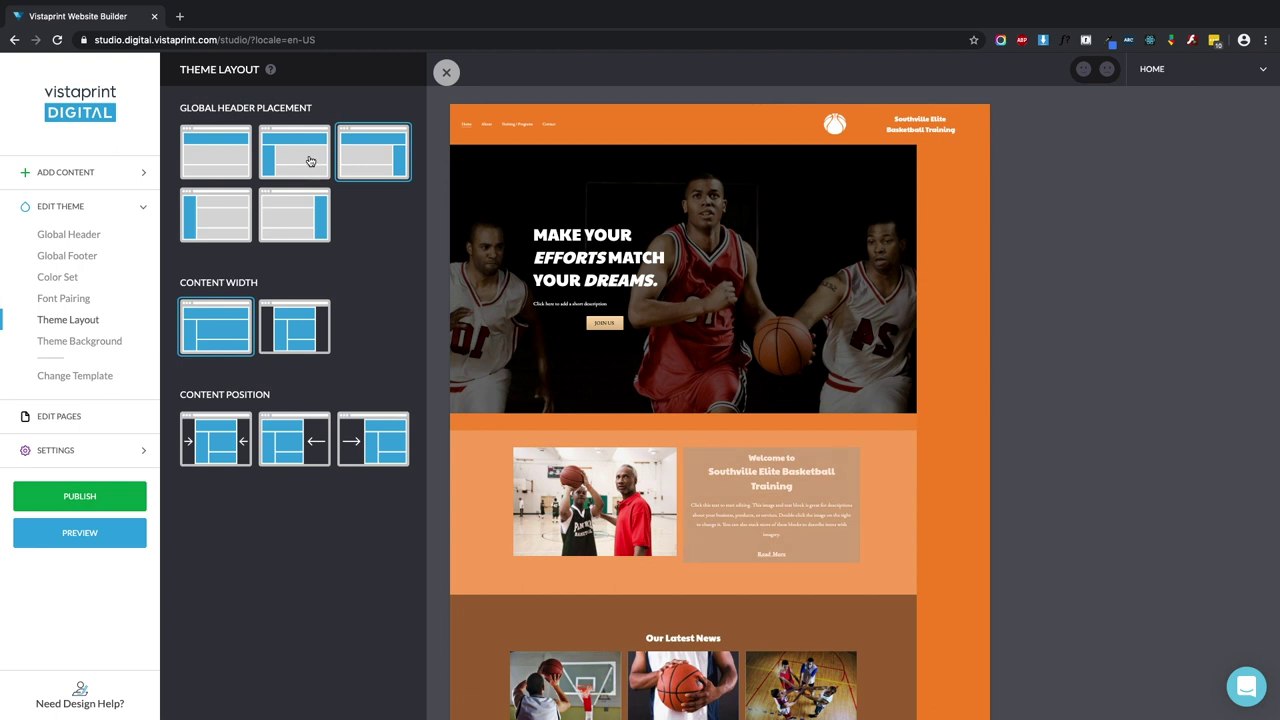
{"action": "left_click", "coordinate": [312, 213]}
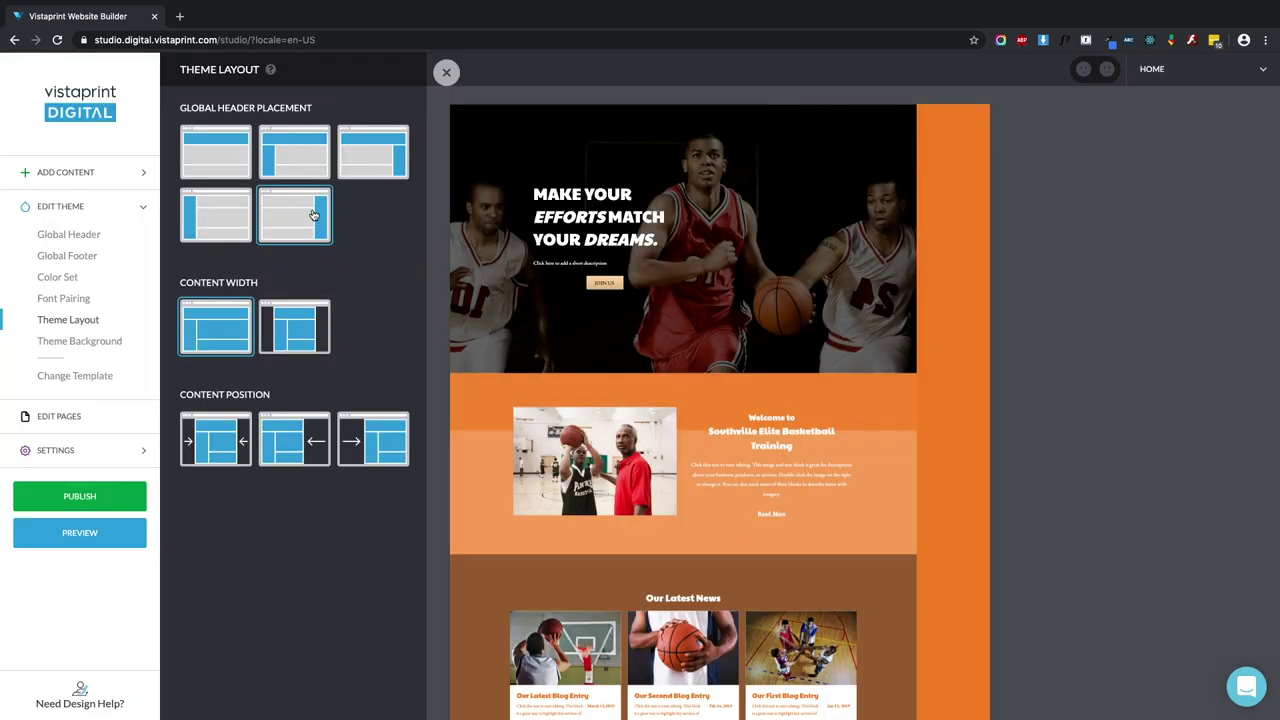
{"action": "left_click", "coordinate": [236, 159]}
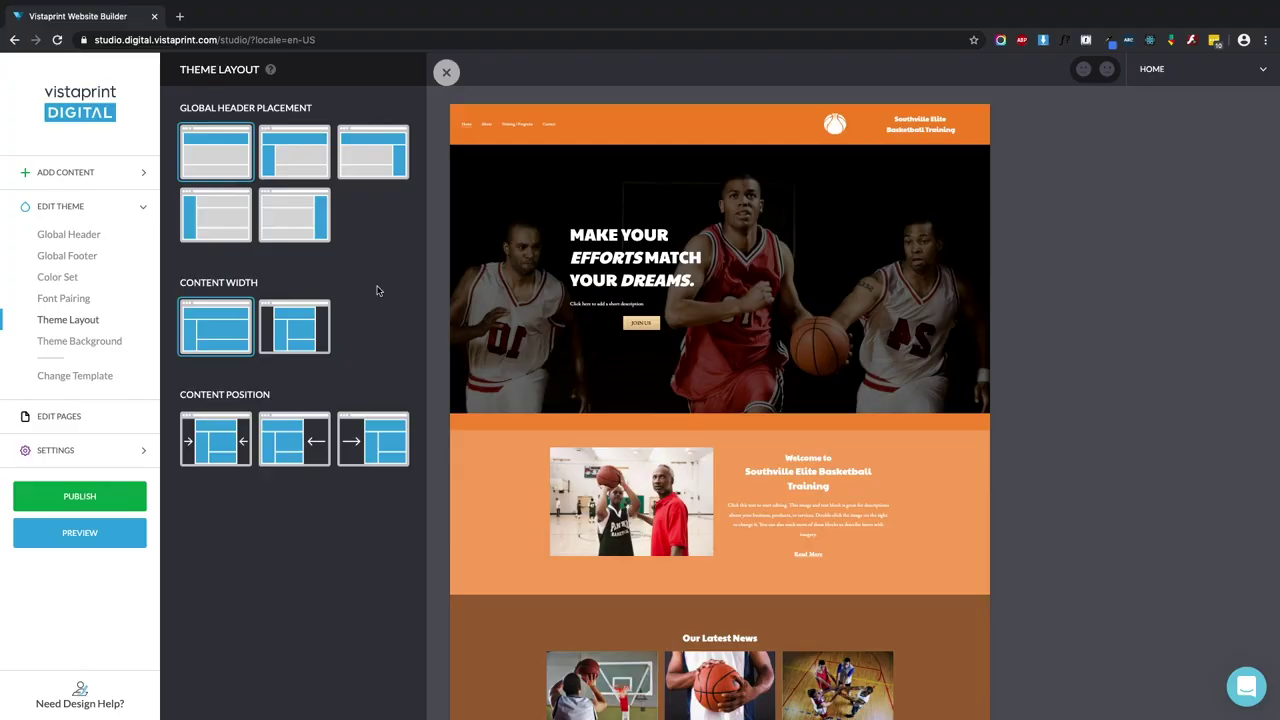
Box the page content to a narrower centred width and review the page
{"action": "left_click", "coordinate": [320, 321]}
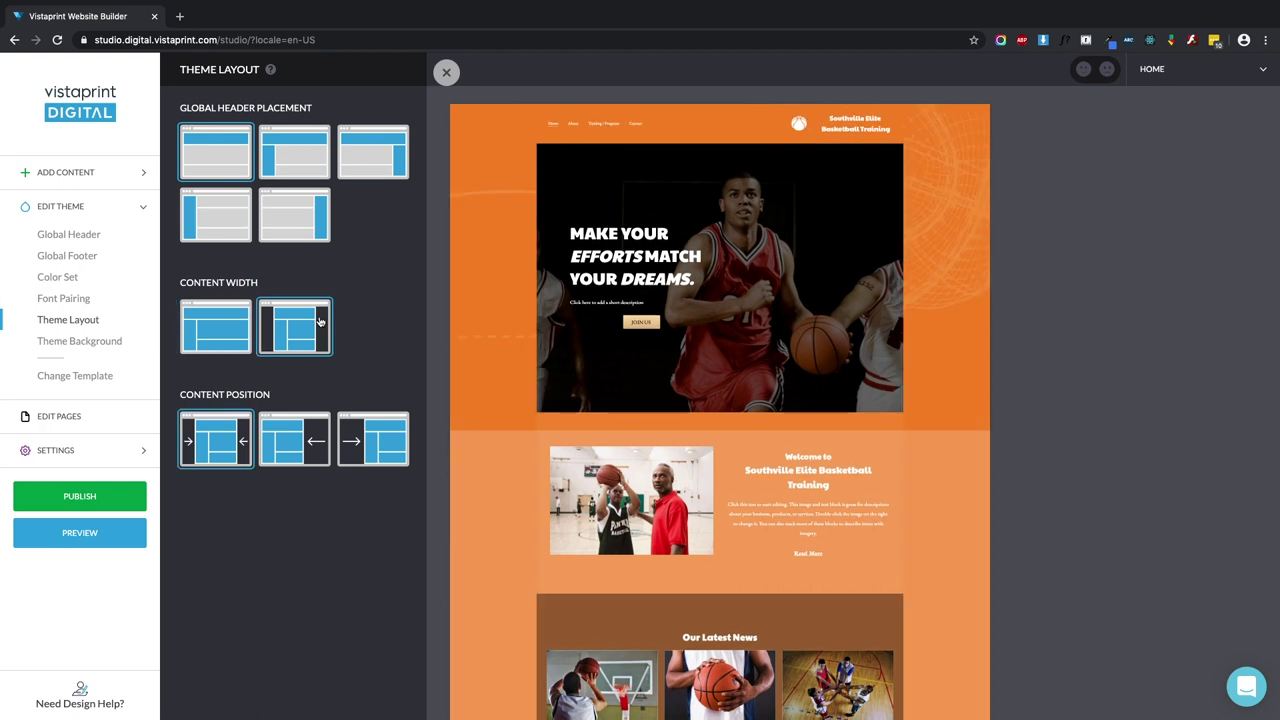
{"action": "left_click", "coordinate": [446, 72]}
{"action": "scroll", "coordinate": [295, 293], "scroll_direction": "down", "scroll_amount": 5}
{"action": "scroll", "coordinate": [295, 293], "scroll_direction": "down", "scroll_amount": 10}
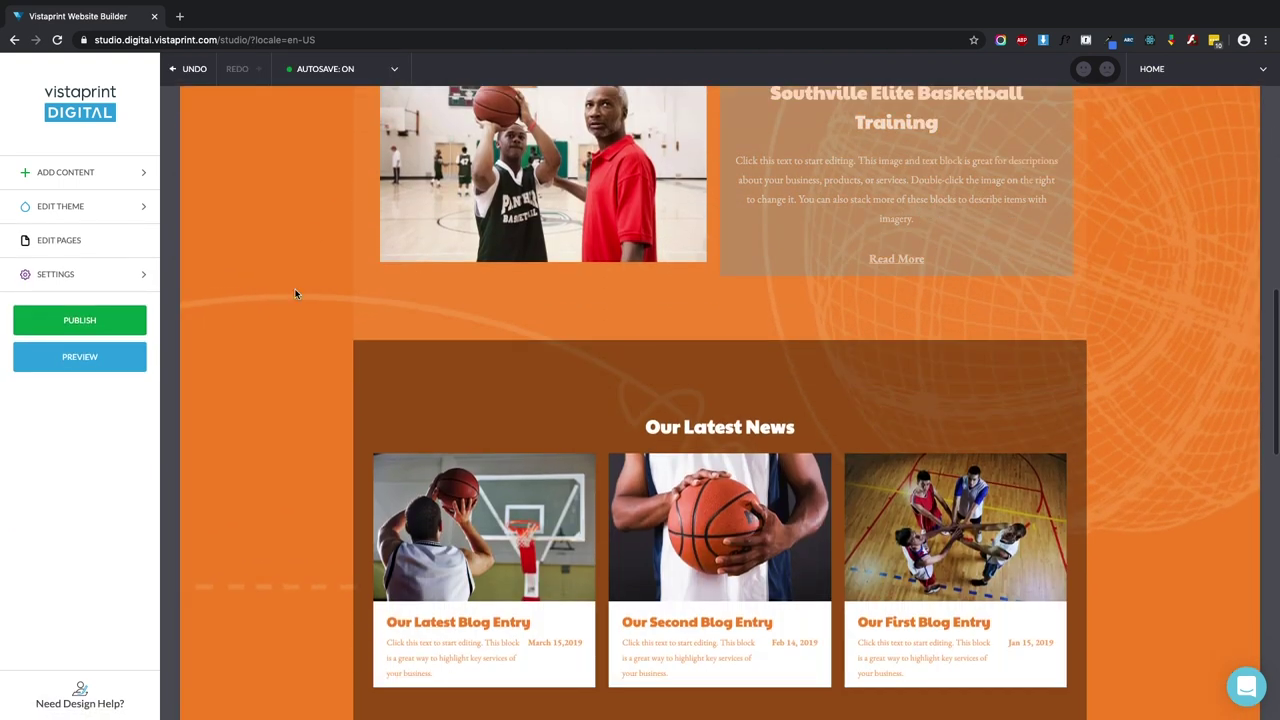
{"action": "scroll", "coordinate": [295, 293], "scroll_direction": "up", "scroll_amount": 15}
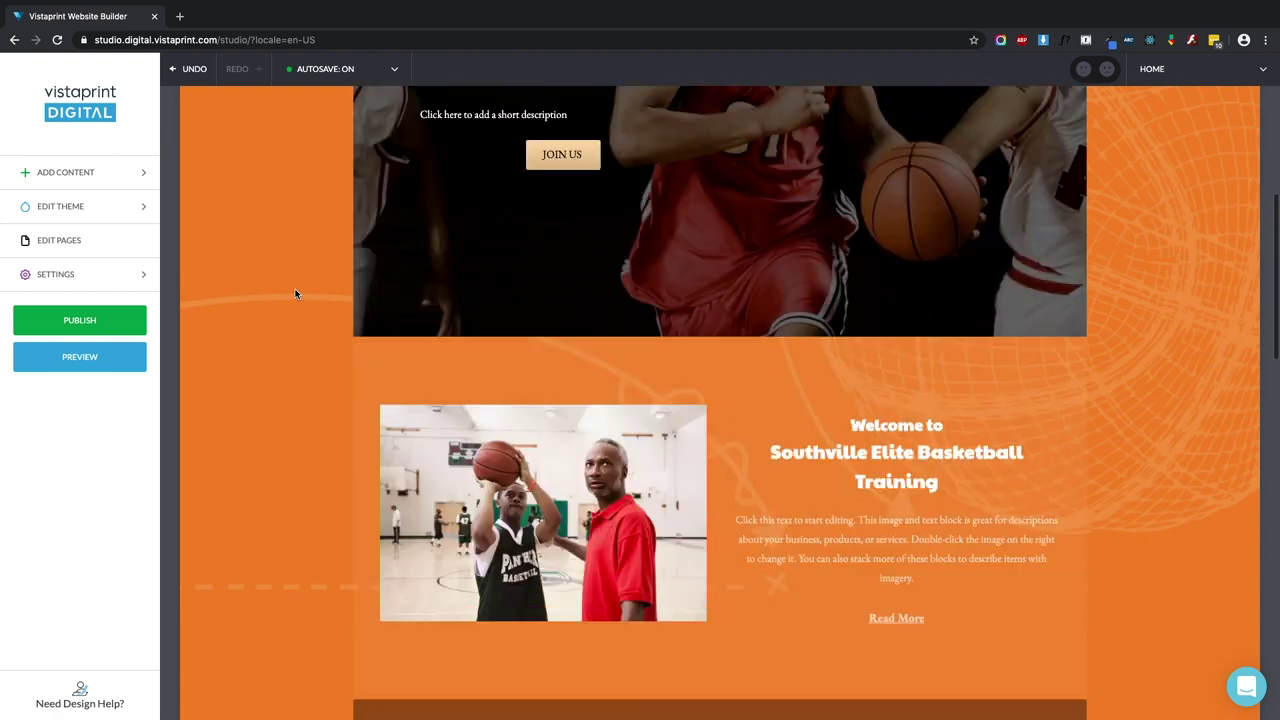
{"action": "scroll", "coordinate": [295, 293], "scroll_direction": "down", "scroll_amount": 5}
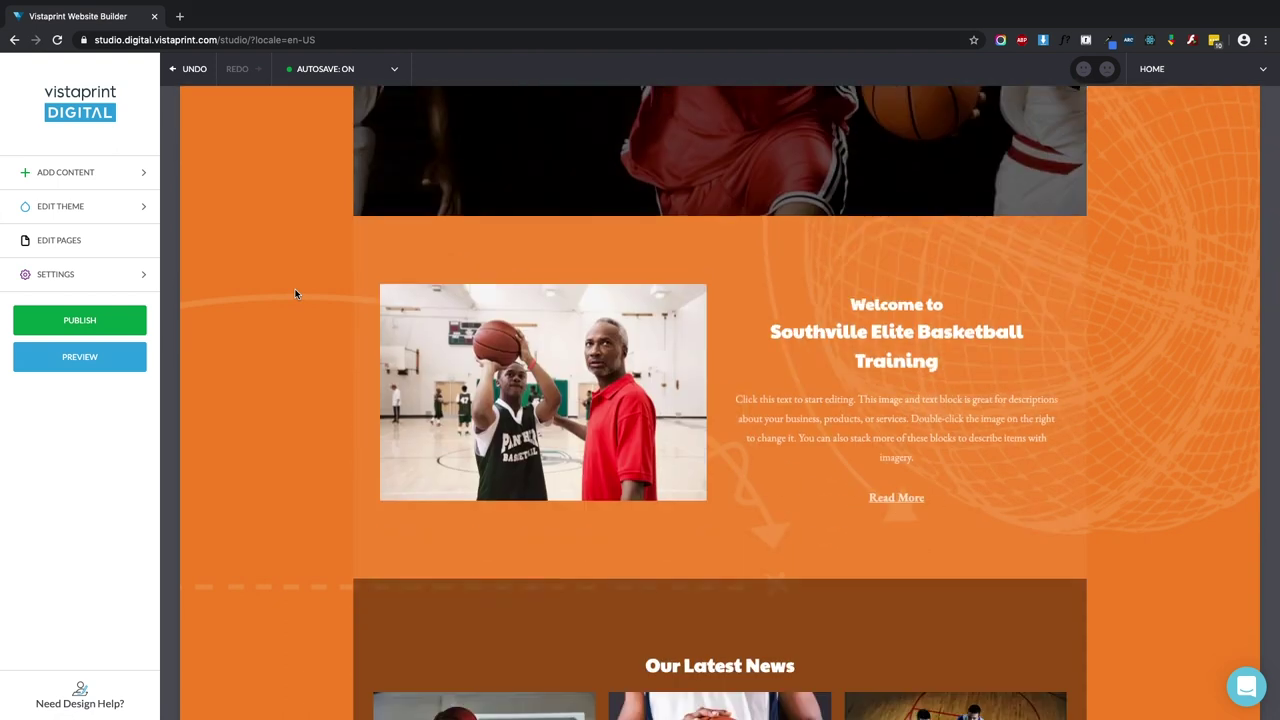
Try left and right content positions, recentre, and restore full content width
{"action": "scroll", "coordinate": [295, 293], "scroll_direction": "up", "scroll_amount": 5}
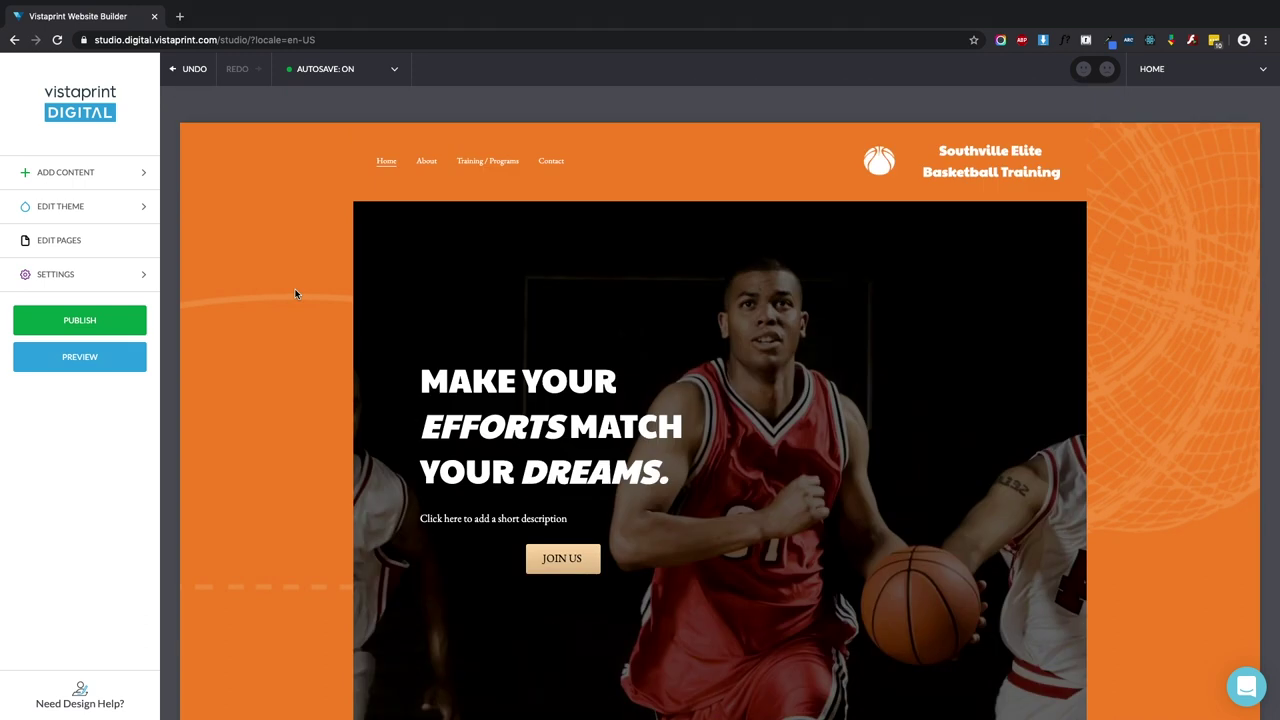
{"action": "left_click", "coordinate": [112, 207]}
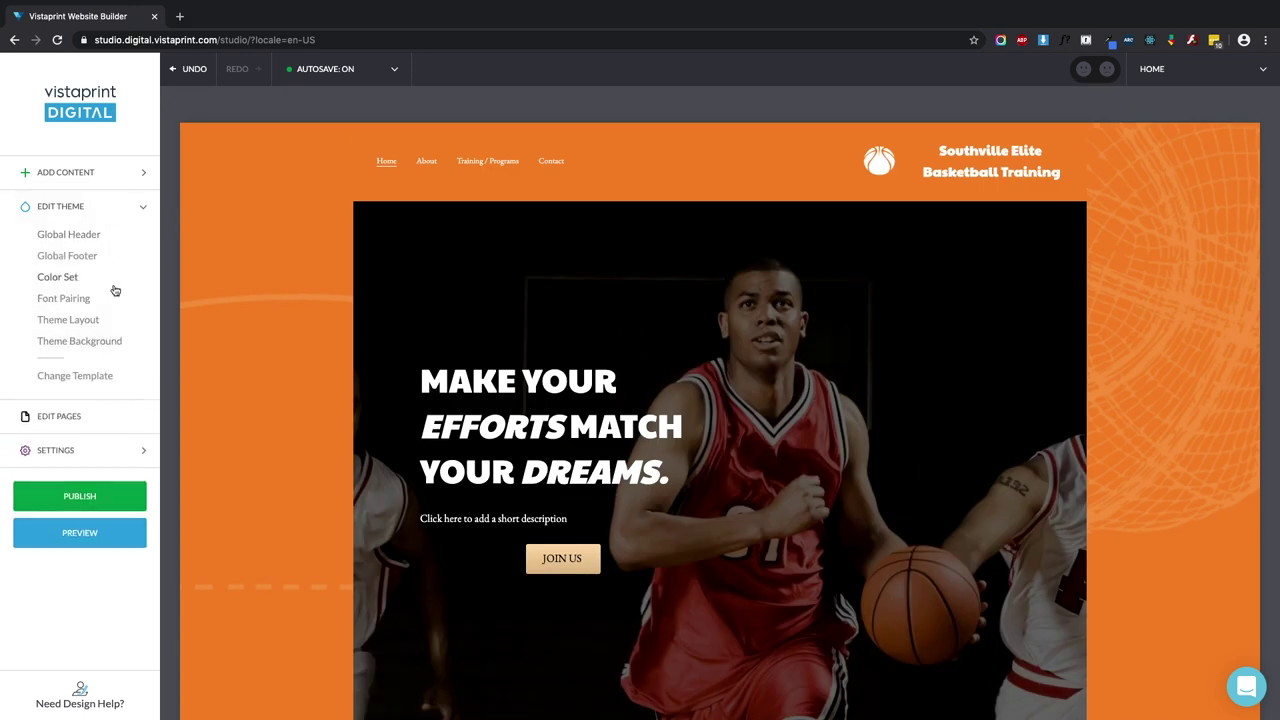
{"action": "left_click", "coordinate": [107, 322]}
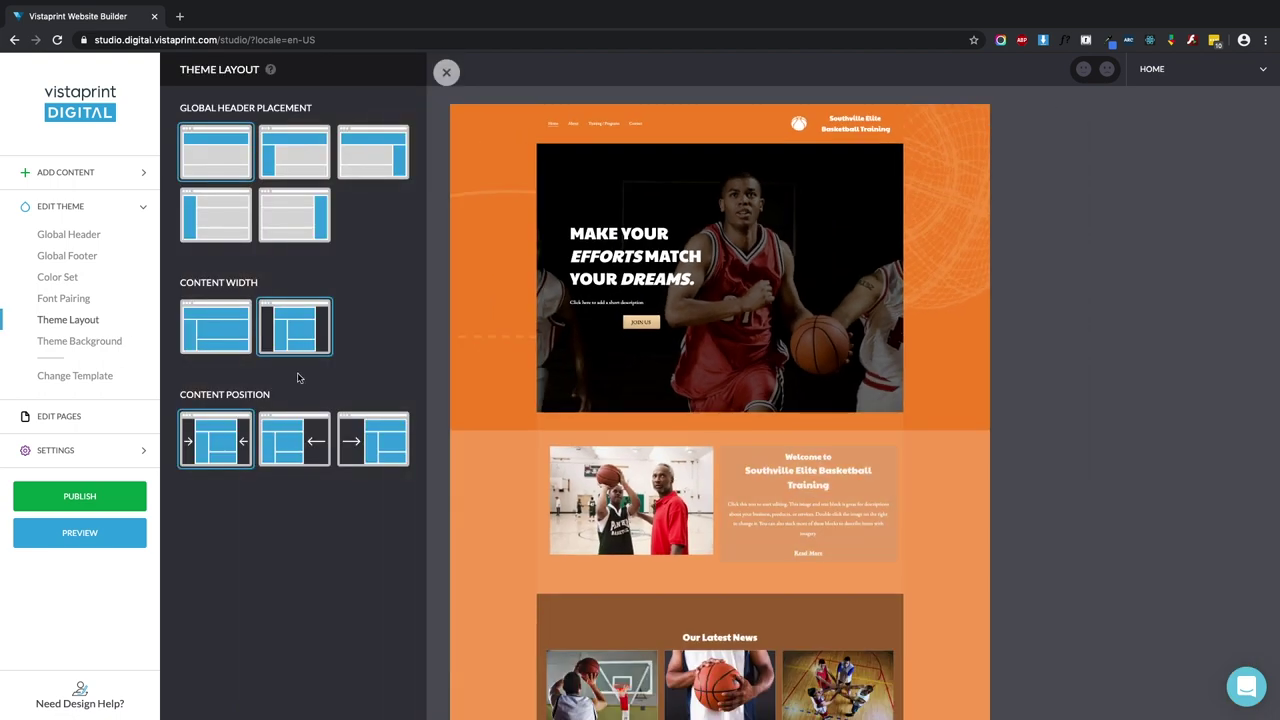
{"action": "left_click", "coordinate": [288, 443]}
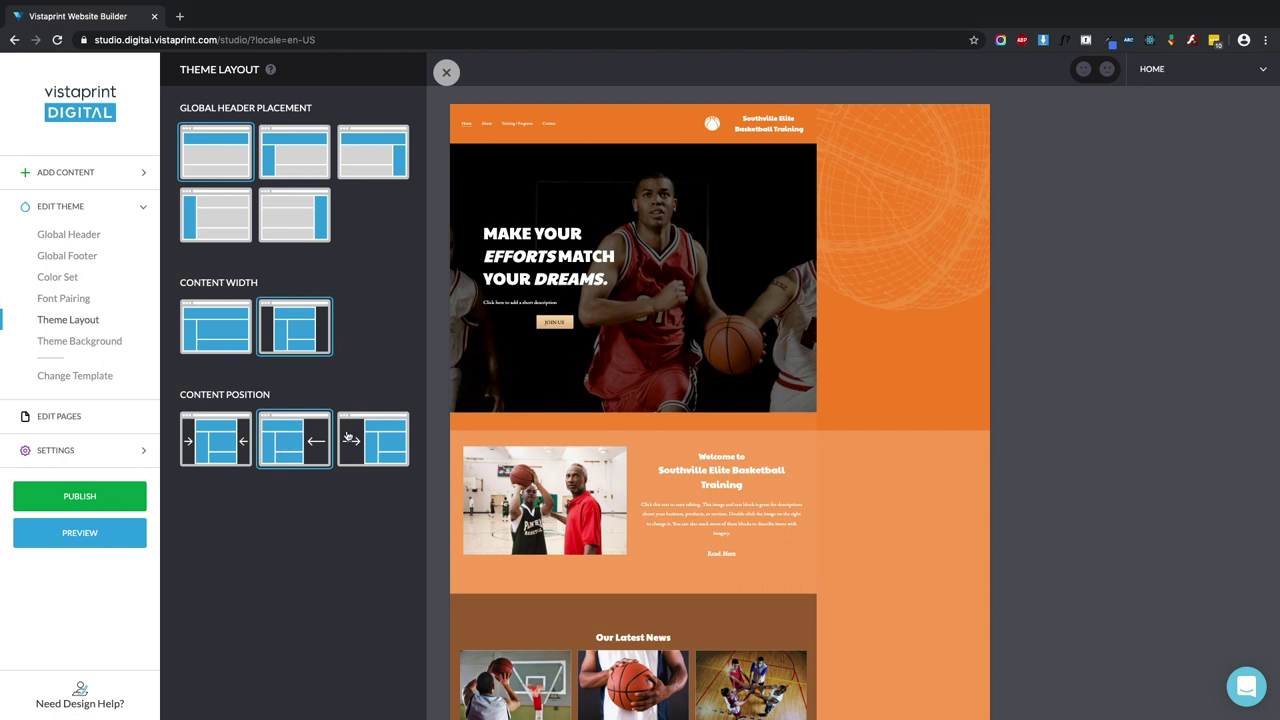
{"action": "left_click", "coordinate": [393, 443]}
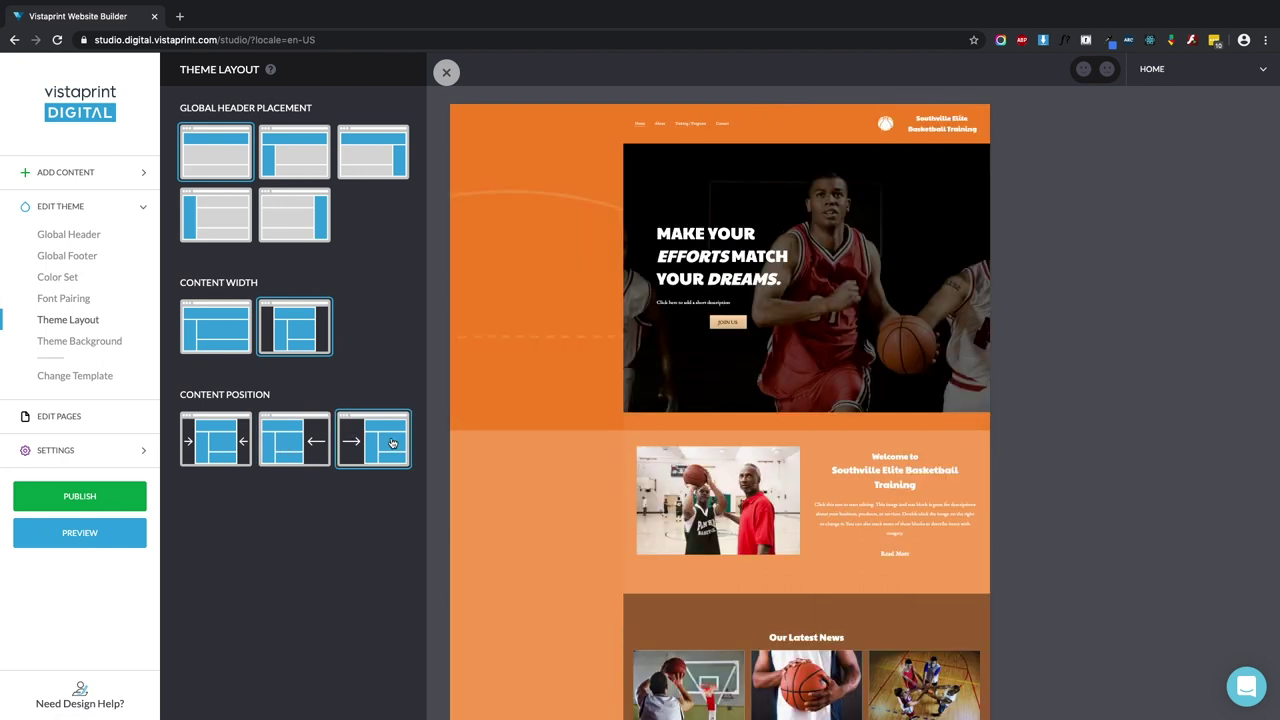
{"action": "left_click", "coordinate": [218, 440]}
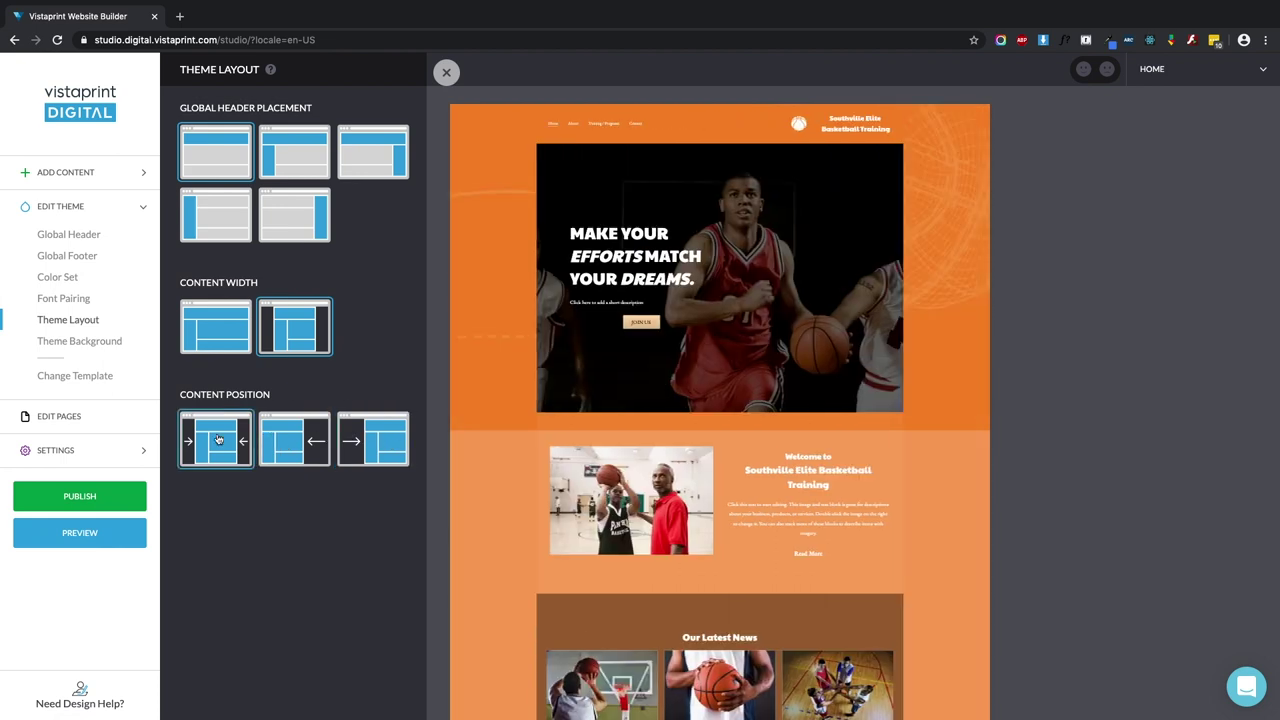
{"action": "left_click", "coordinate": [215, 323]}
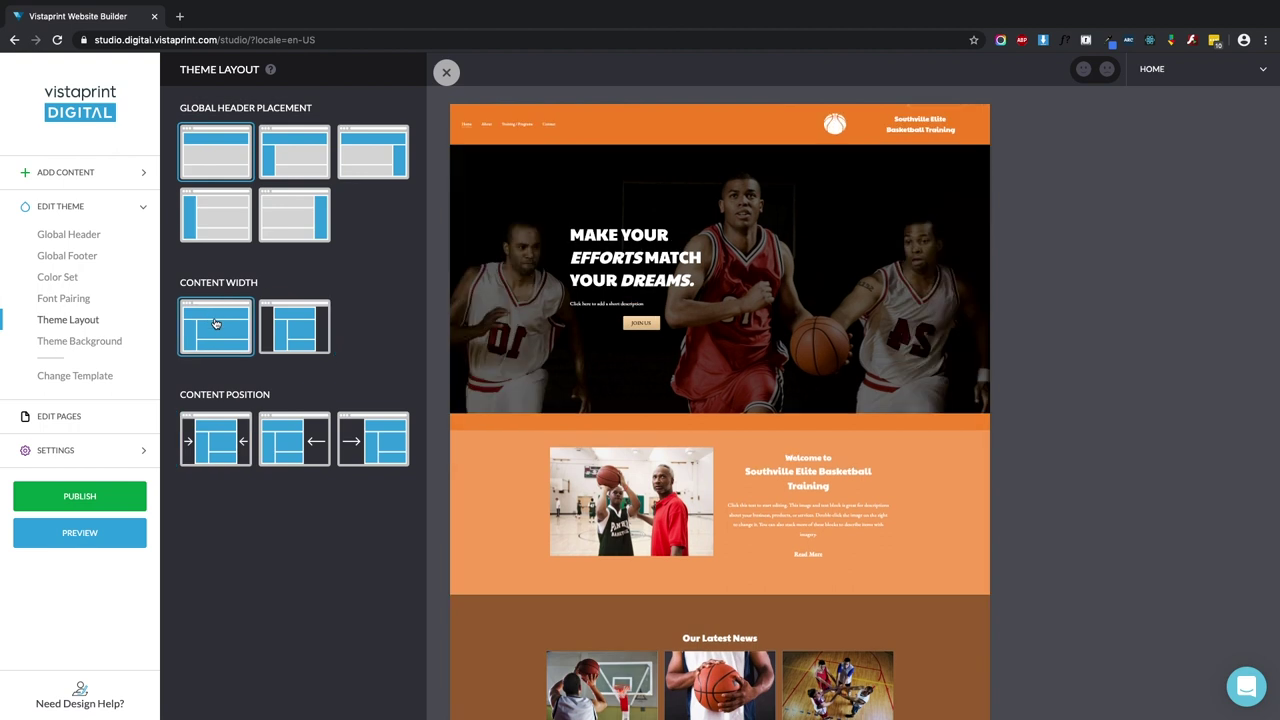
{"action": "left_click", "coordinate": [447, 72]}
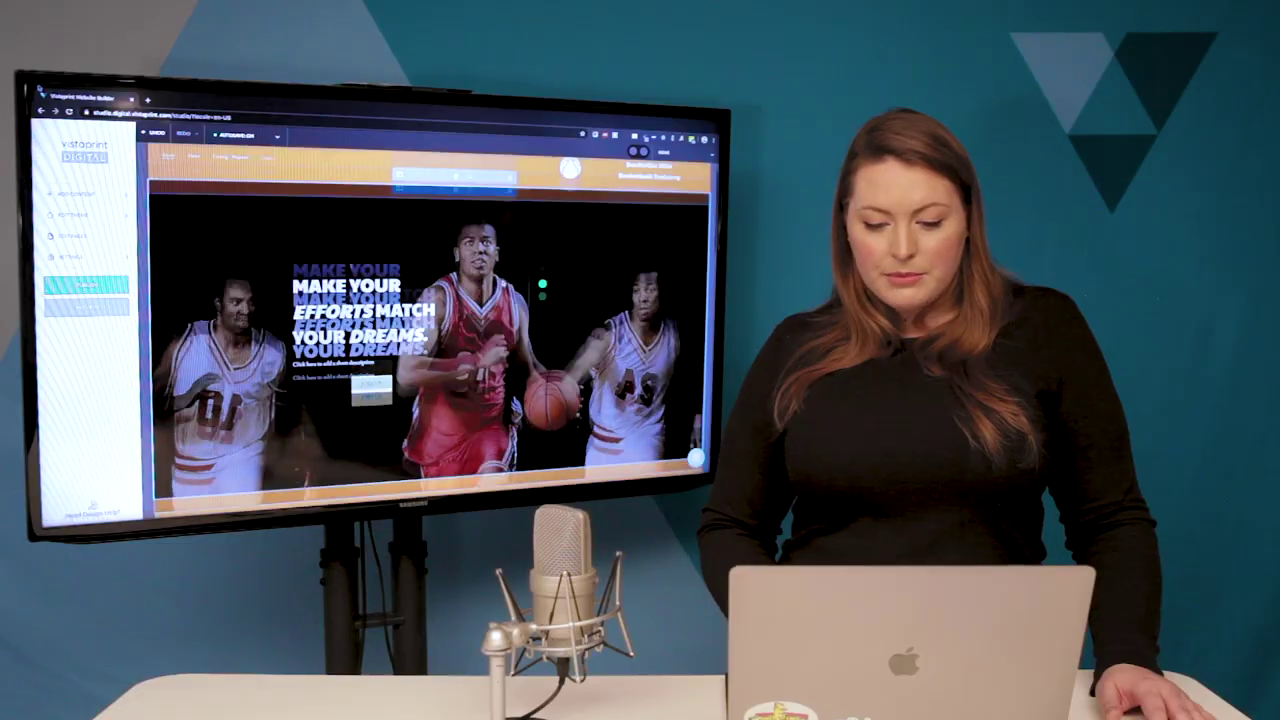
Scroll through the full-width homepage to review it, then expand Edit Theme
{"action": "scroll", "coordinate": [720, 400], "scroll_direction": "down", "scroll_amount": 10}
{"action": "scroll", "coordinate": [504, 284], "scroll_direction": "up", "scroll_amount": 3}
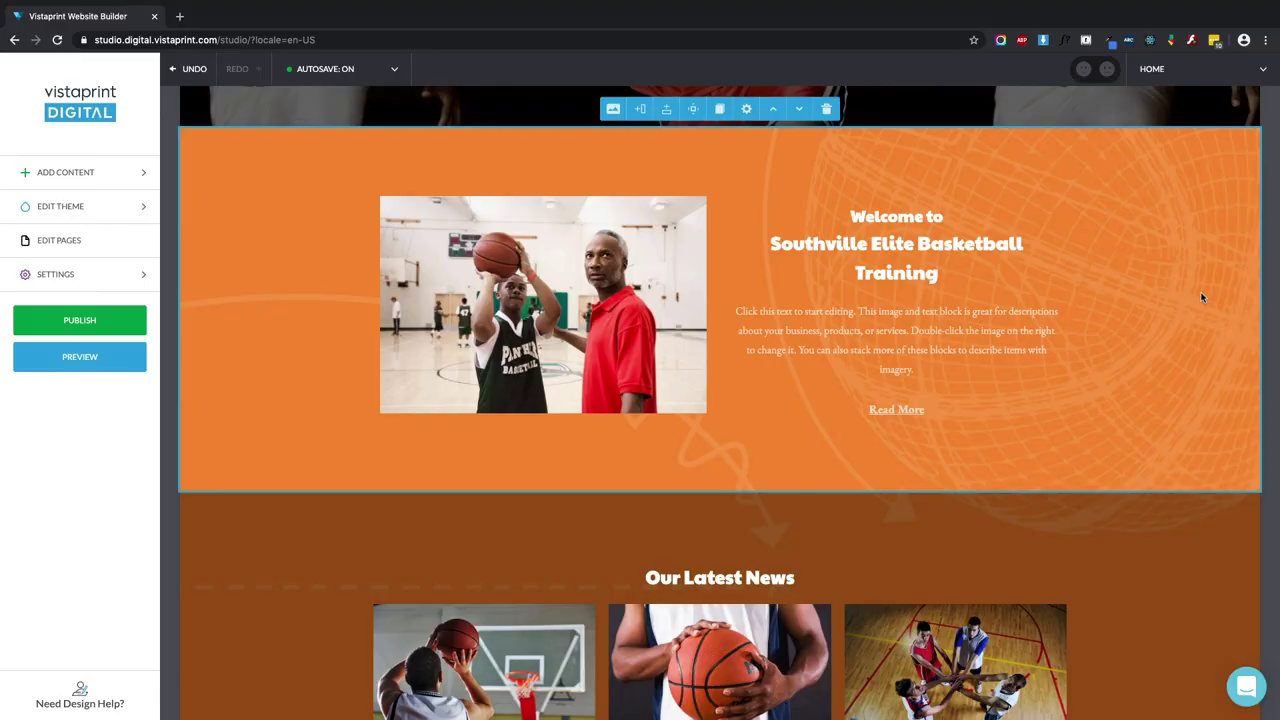
{"action": "scroll", "coordinate": [1202, 297], "scroll_direction": "down", "scroll_amount": 2}
{"action": "scroll", "coordinate": [1202, 297], "scroll_direction": "up", "scroll_amount": 4}
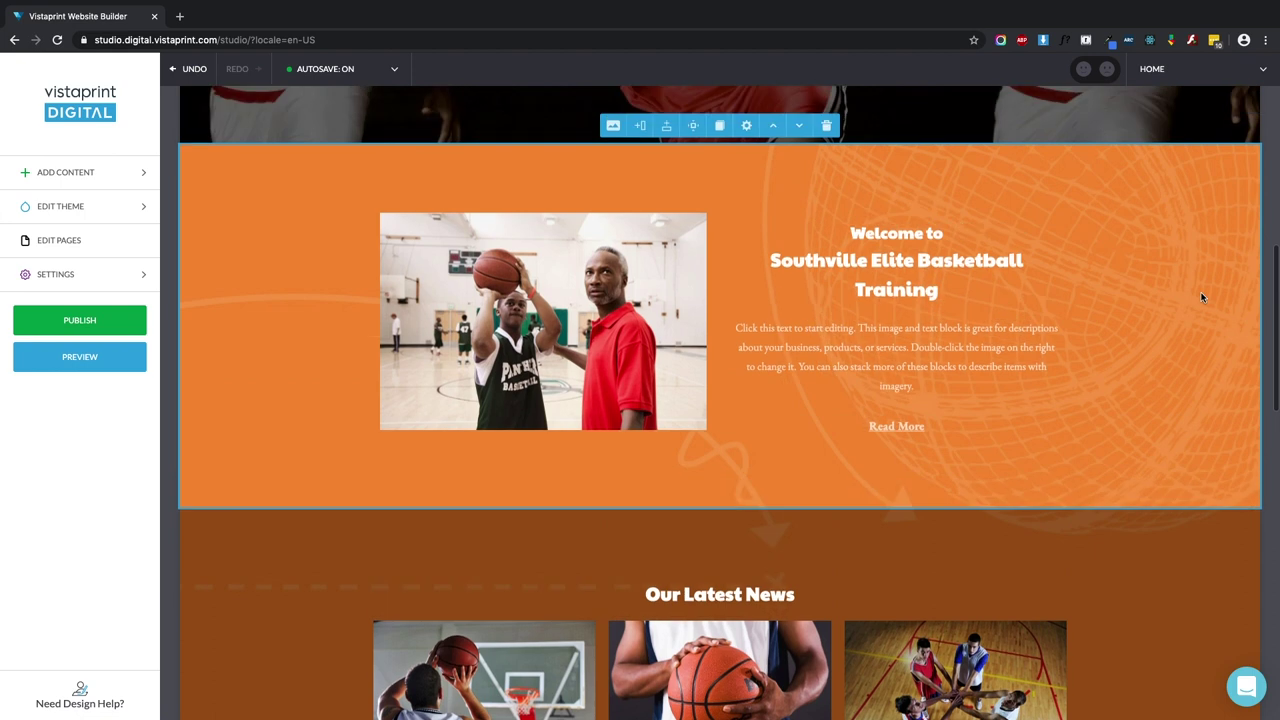
{"action": "scroll", "coordinate": [1202, 297], "scroll_direction": "down", "scroll_amount": 3}
{"action": "scroll", "coordinate": [1202, 297], "scroll_direction": "up", "scroll_amount": 3}
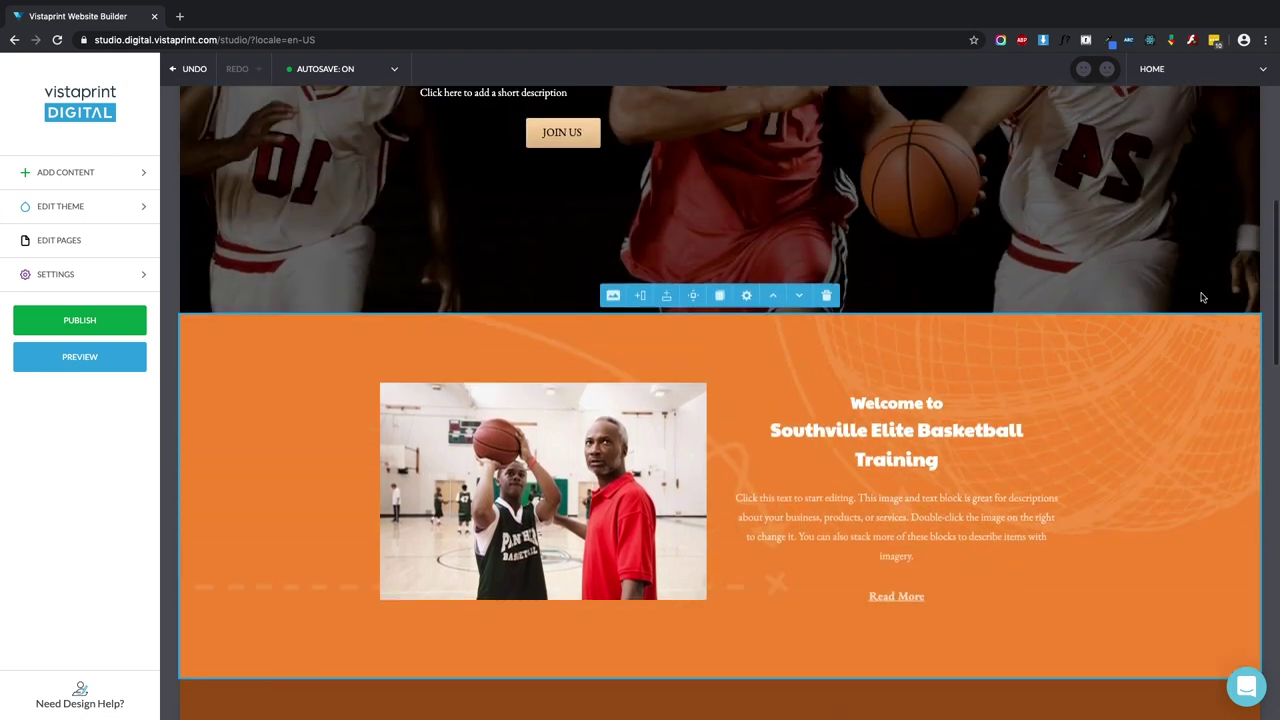
{"action": "scroll", "coordinate": [1202, 297], "scroll_direction": "down", "scroll_amount": 6}
{"action": "scroll", "coordinate": [1202, 297], "scroll_direction": "up", "scroll_amount": 5}
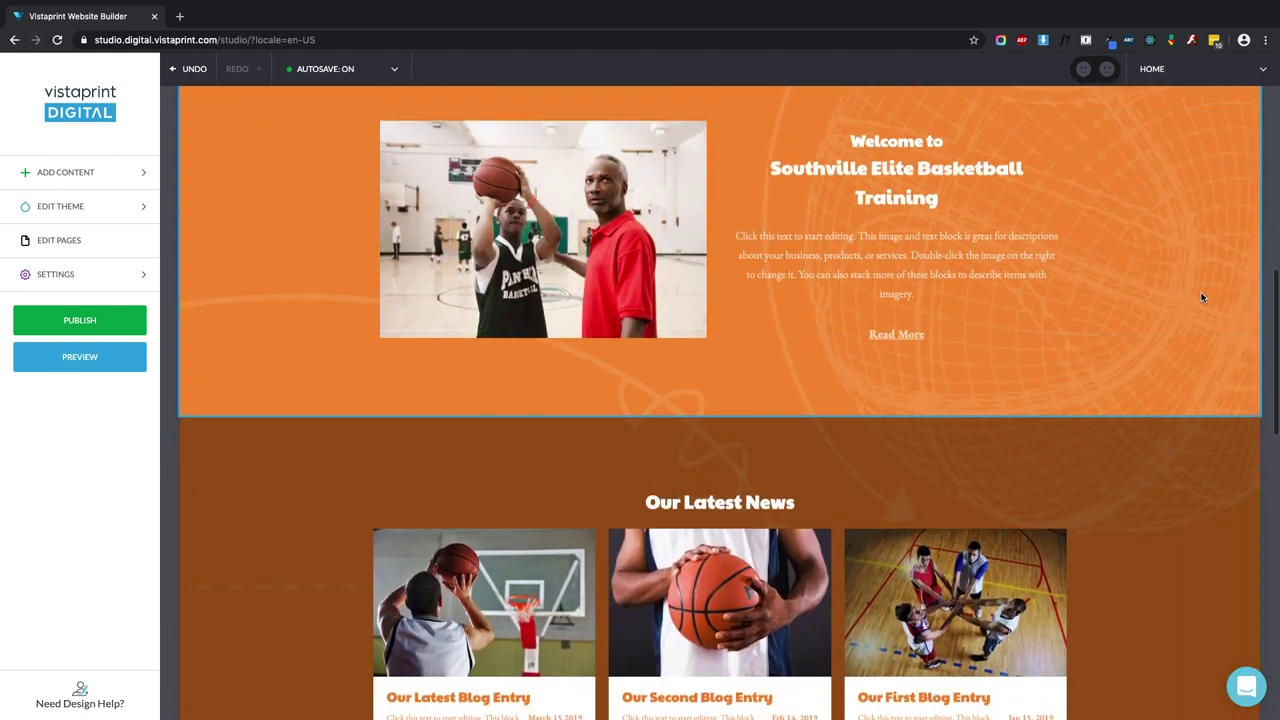
{"action": "scroll", "coordinate": [1202, 297], "scroll_direction": "down", "scroll_amount": 4}
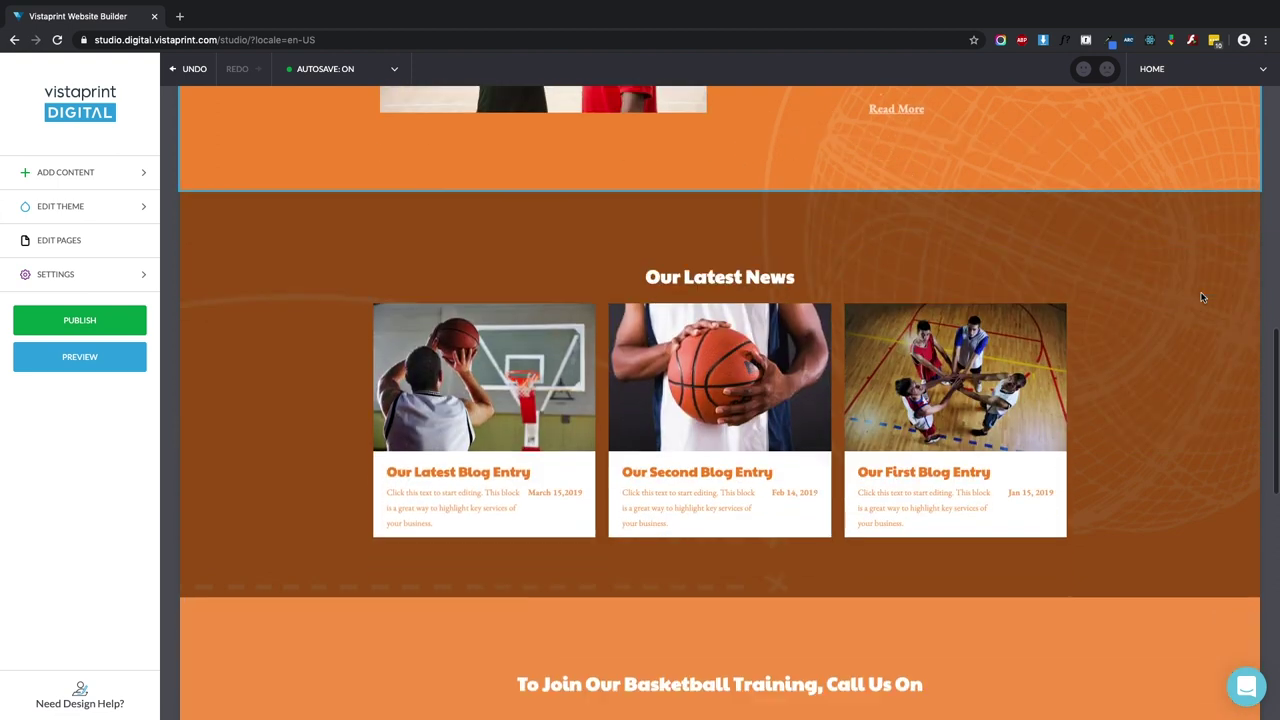
{"action": "scroll", "coordinate": [1202, 297], "scroll_direction": "up", "scroll_amount": 3}
{"action": "scroll", "coordinate": [1202, 297], "scroll_direction": "down", "scroll_amount": 1}
{"action": "scroll", "coordinate": [1202, 297], "scroll_direction": "down", "scroll_amount": 1}
{"action": "scroll", "coordinate": [1202, 297], "scroll_direction": "up", "scroll_amount": 1}
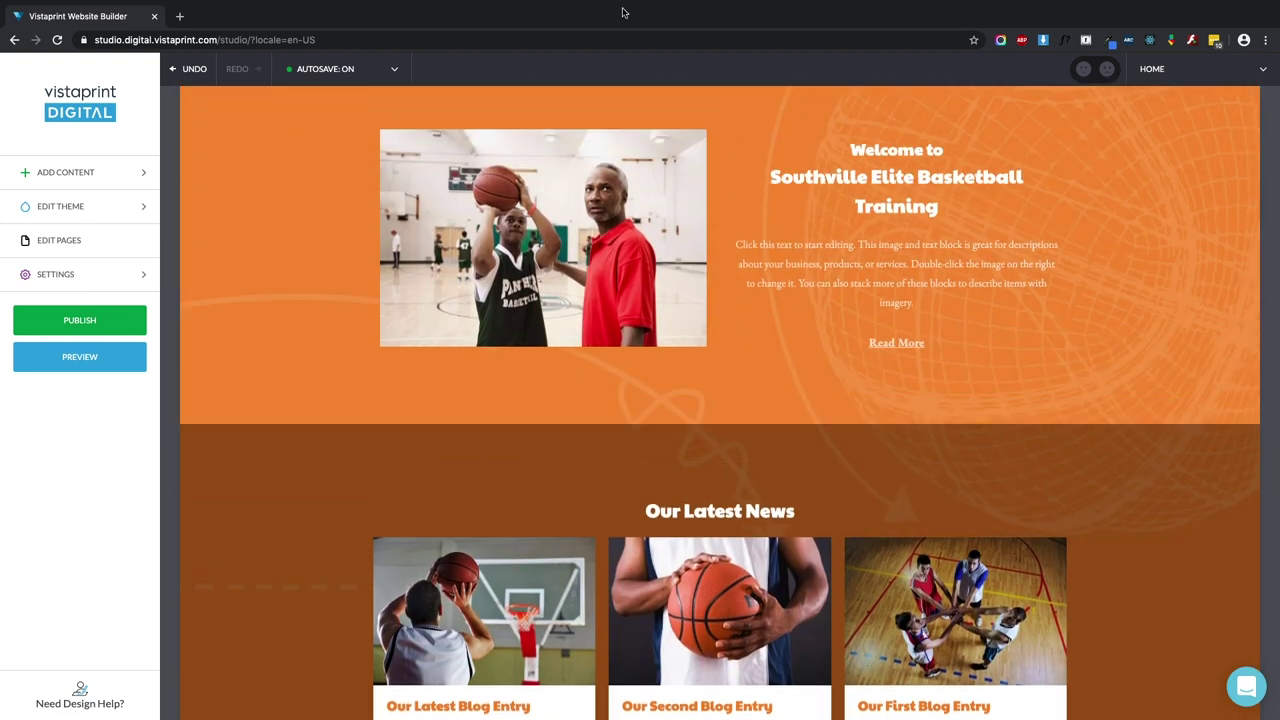
{"action": "left_click", "coordinate": [73, 213]}
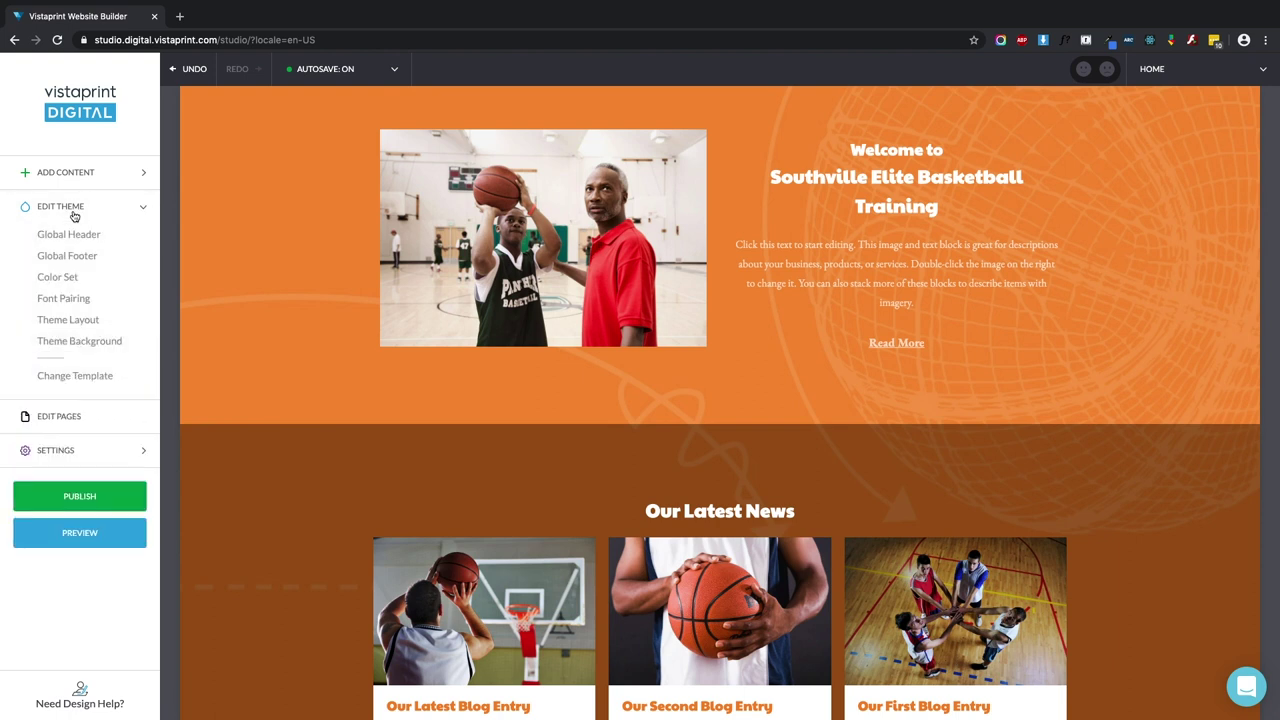
Open Theme Background settings and start changing the background image
{"action": "left_click", "coordinate": [97, 343]}
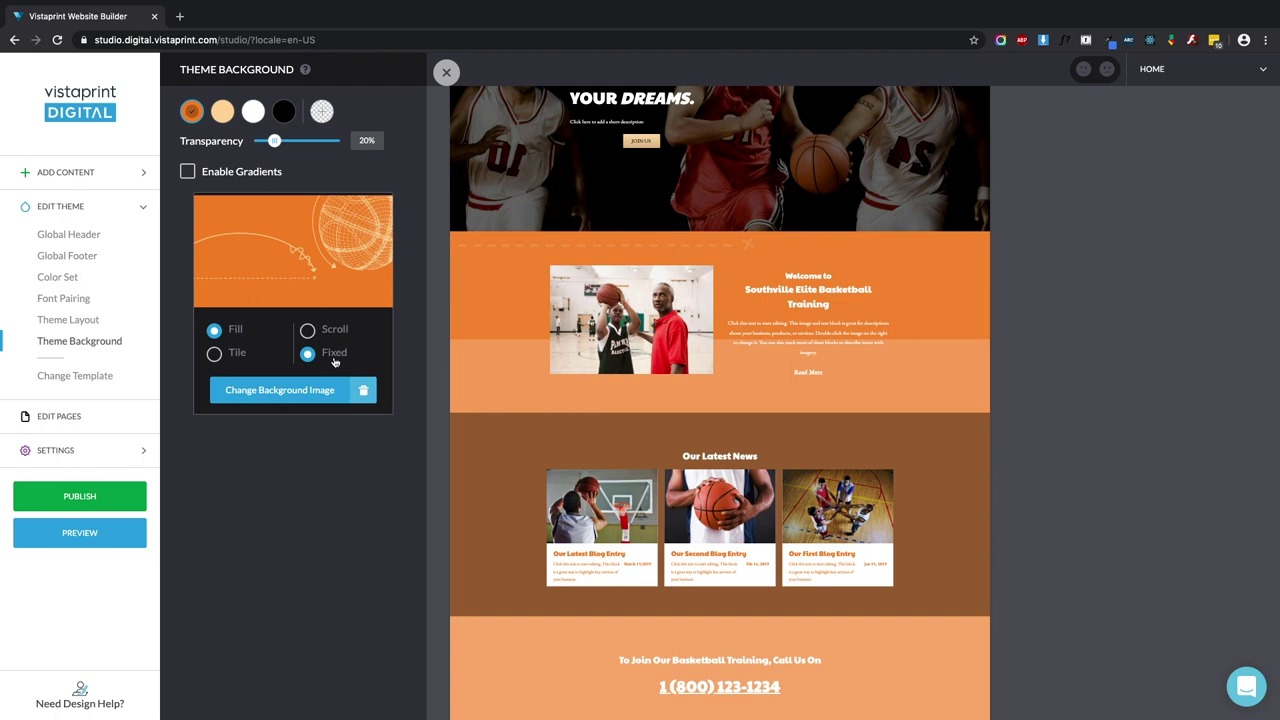
{"action": "left_click", "coordinate": [289, 391]}
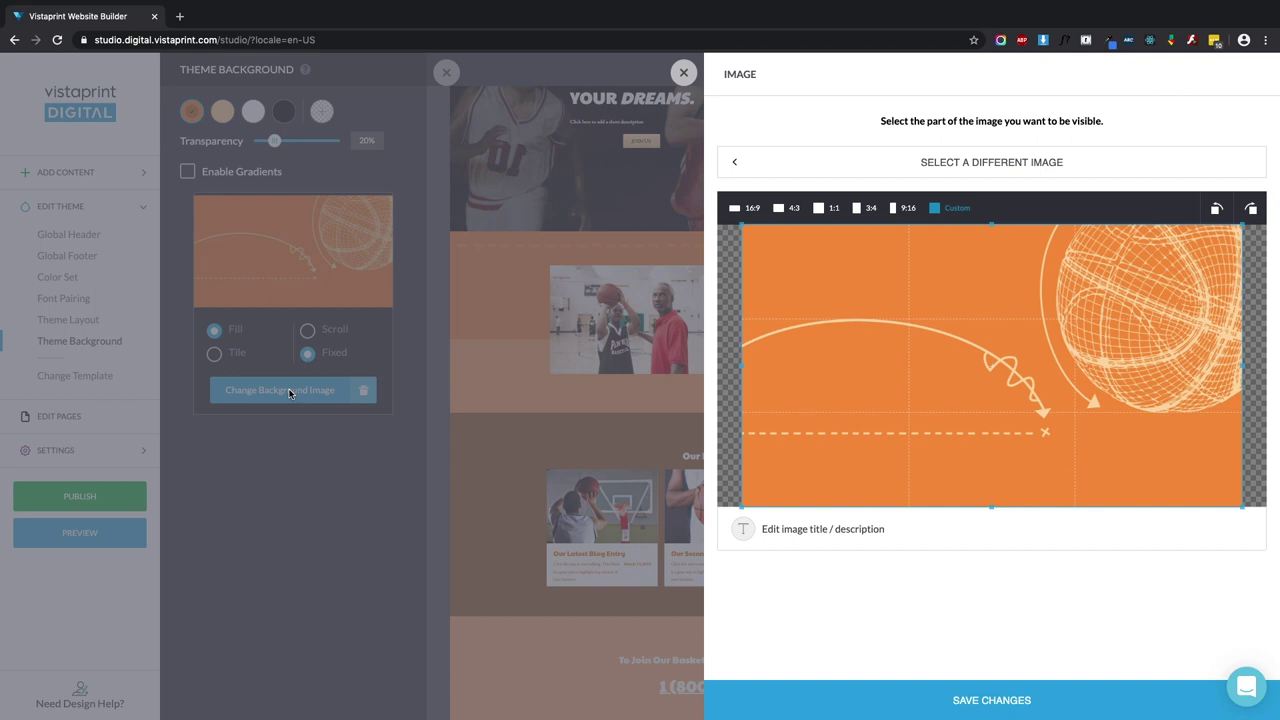
Search the stock images for 'basketball' after a glance at uploaded images
{"action": "left_click", "coordinate": [1027, 156]}
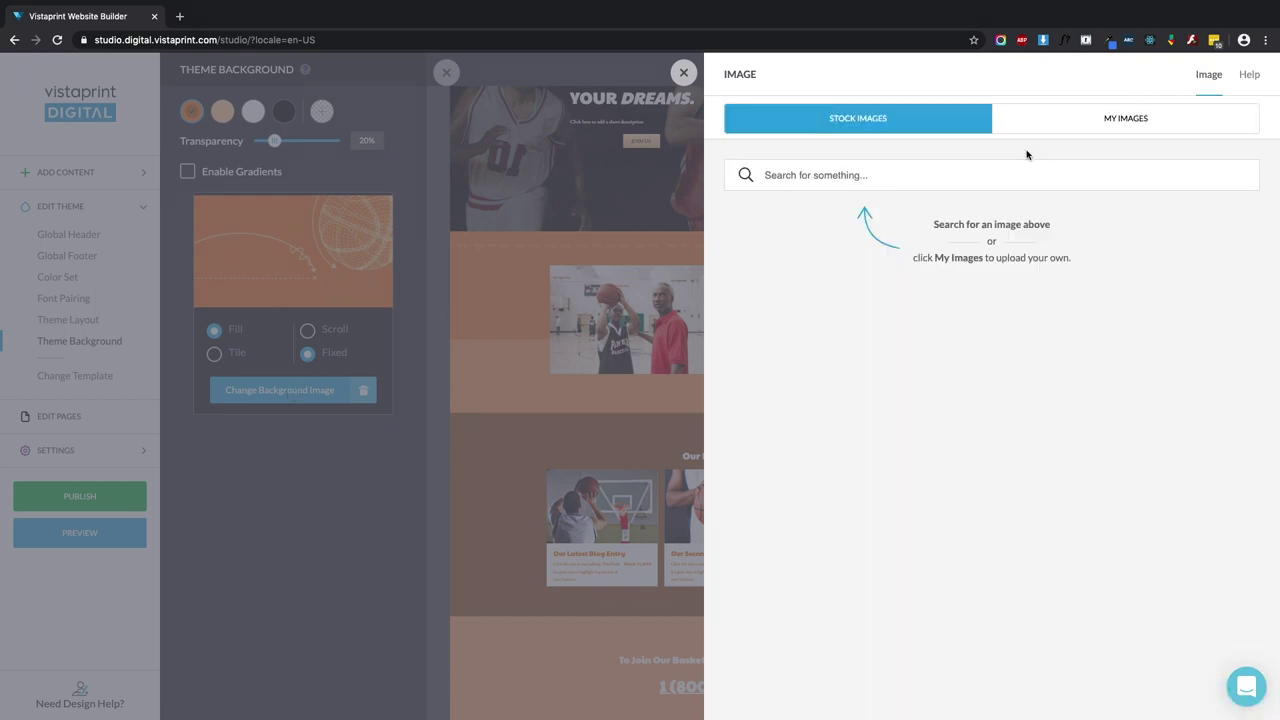
{"action": "left_click", "coordinate": [1091, 133]}
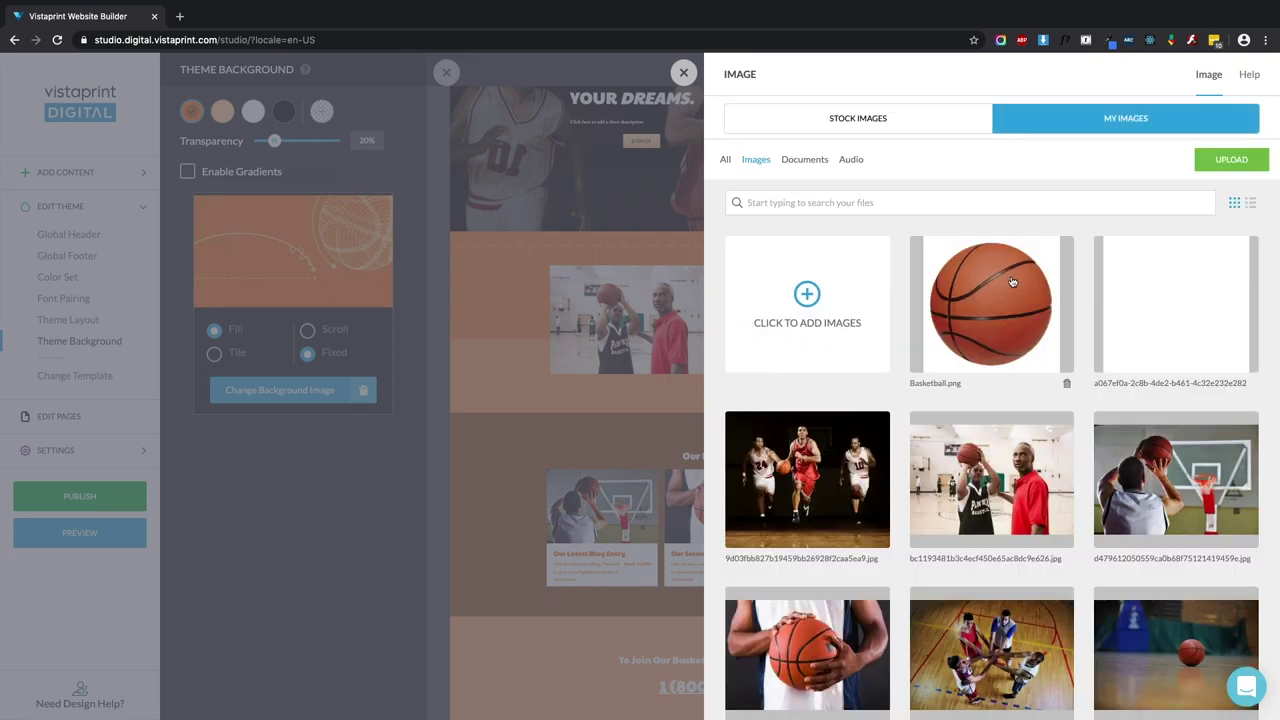
{"action": "left_click", "coordinate": [915, 138]}
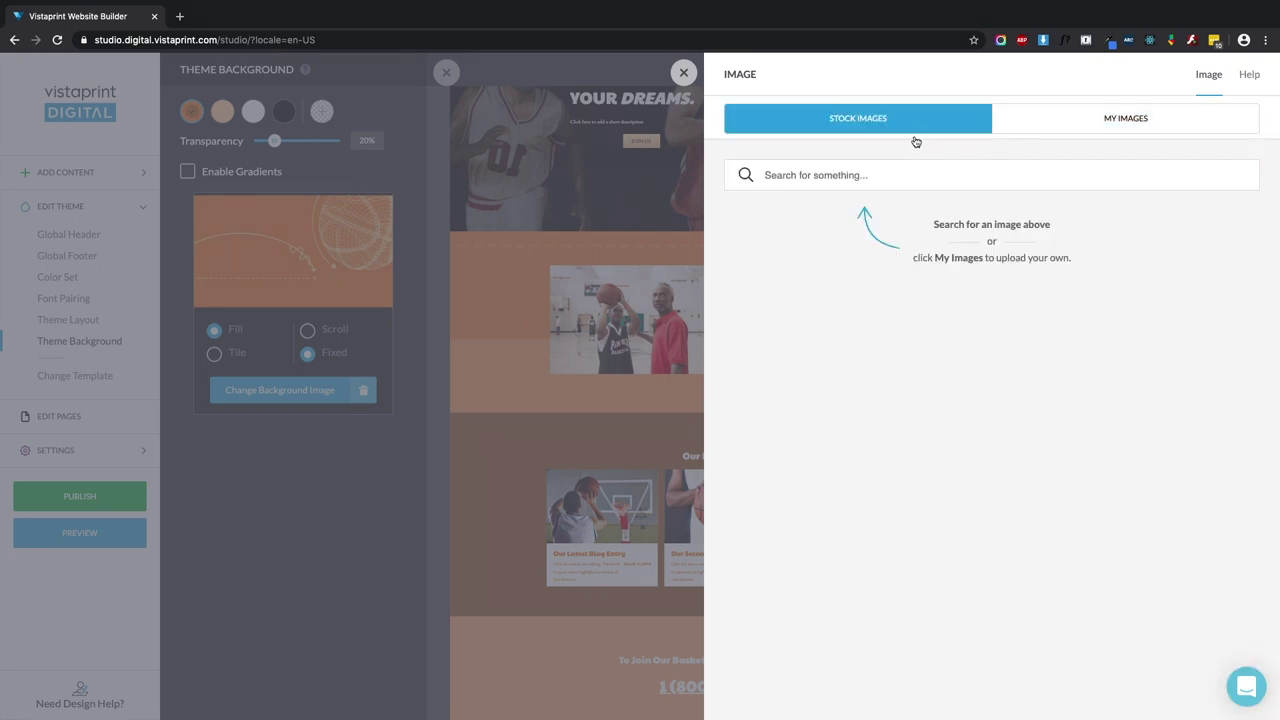
{"action": "left_click", "coordinate": [909, 171]}
{"action": "type", "text": "basketball"}
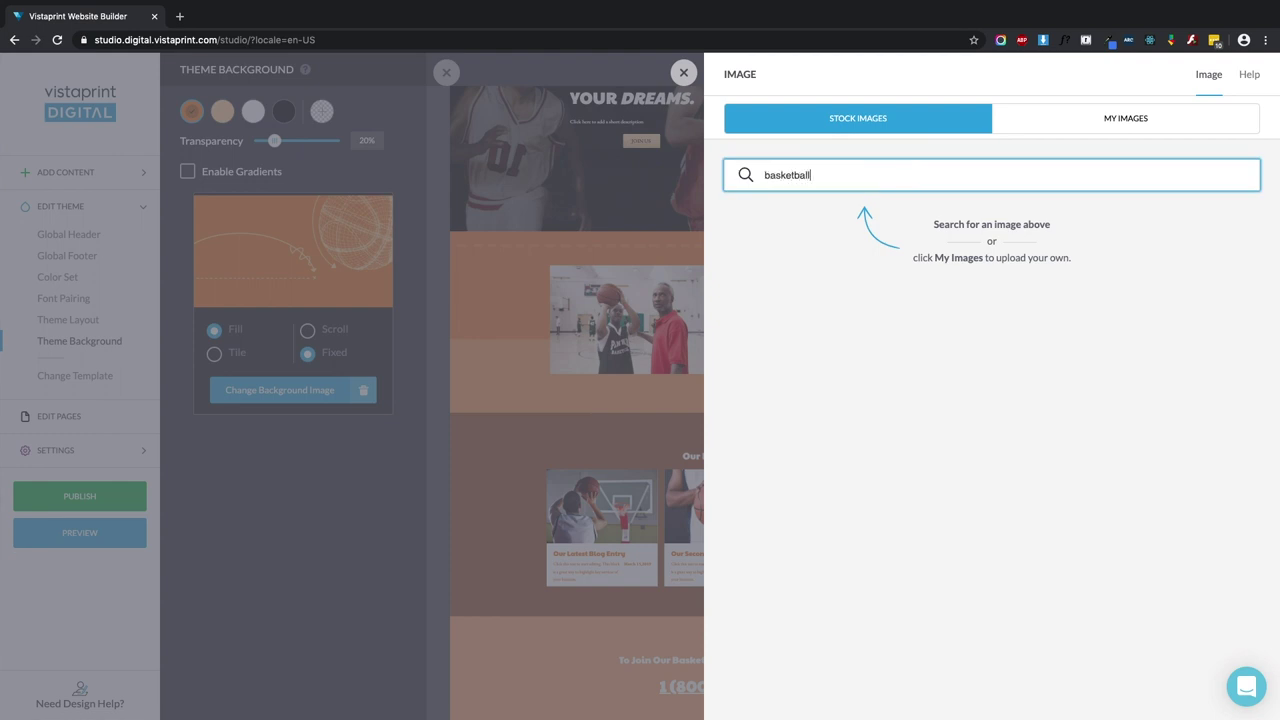
{"action": "key", "text": "Return"}
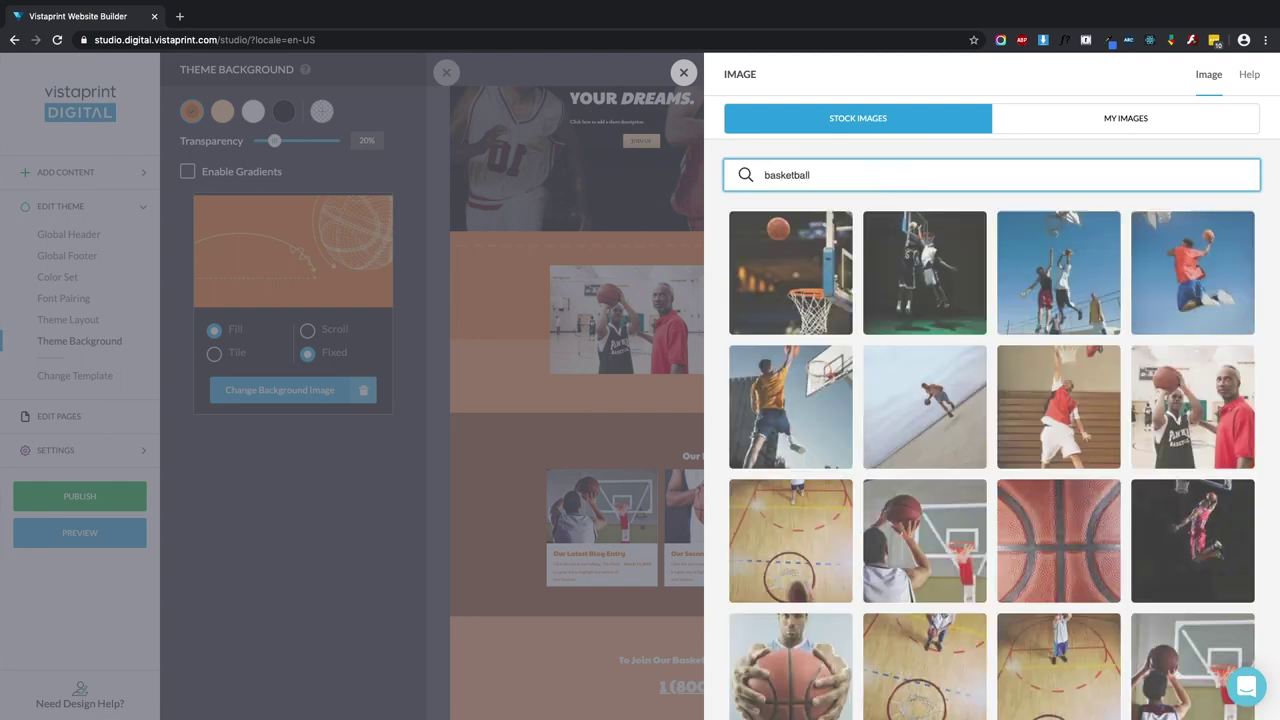
Pick the overhead basketball-court photo, crop its bottom, and save it as background
{"action": "scroll", "coordinate": [915, 398], "scroll_direction": "down", "scroll_amount": 5}
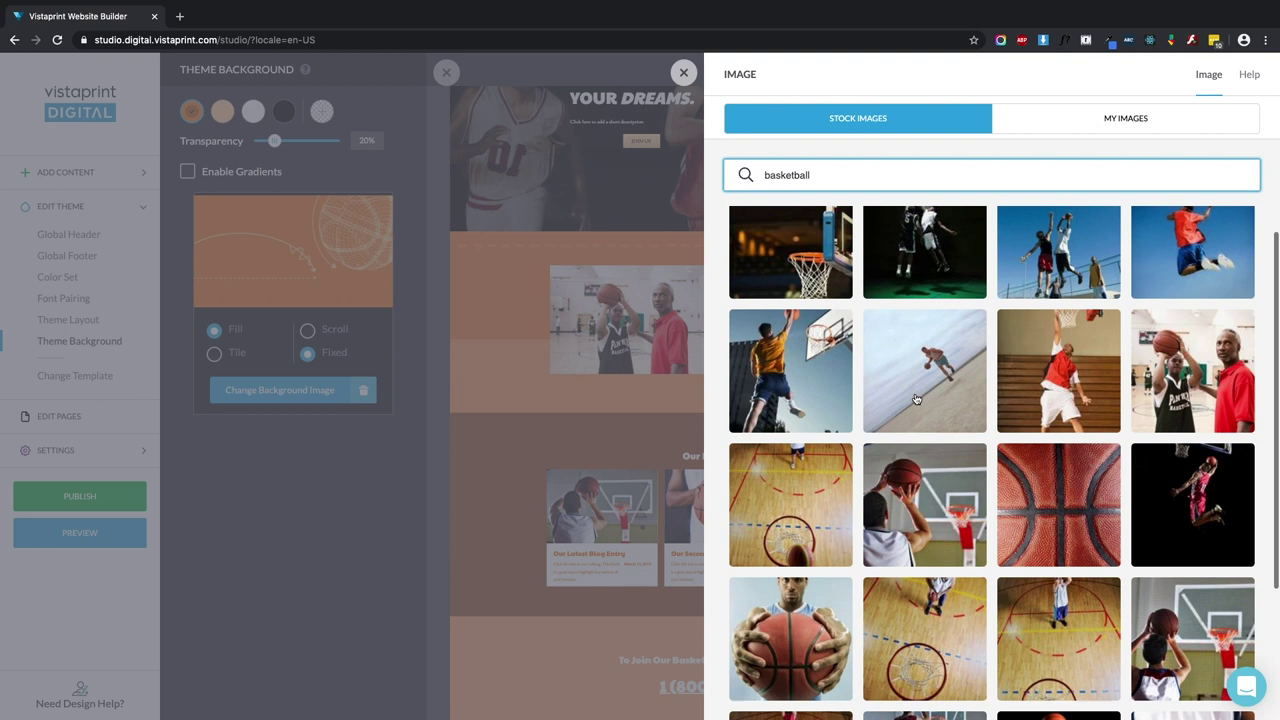
{"action": "scroll", "coordinate": [915, 398], "scroll_direction": "up", "scroll_amount": 2}
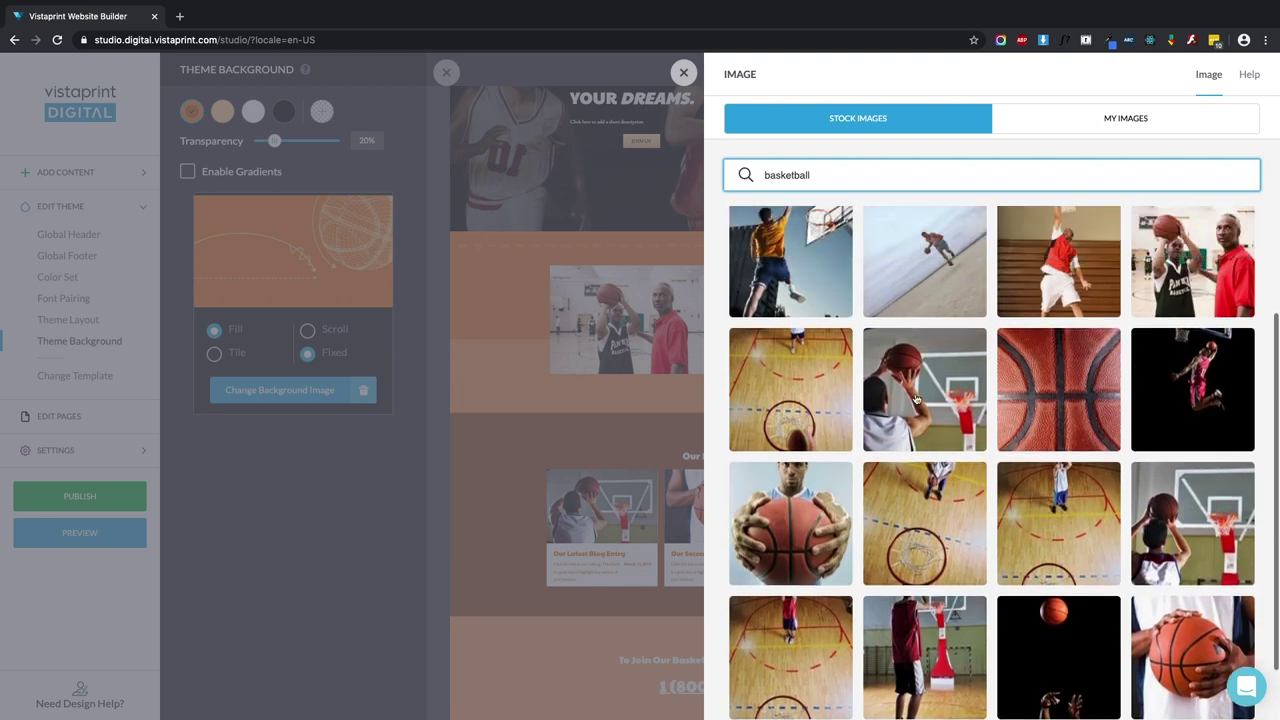
{"action": "left_click", "coordinate": [798, 404]}
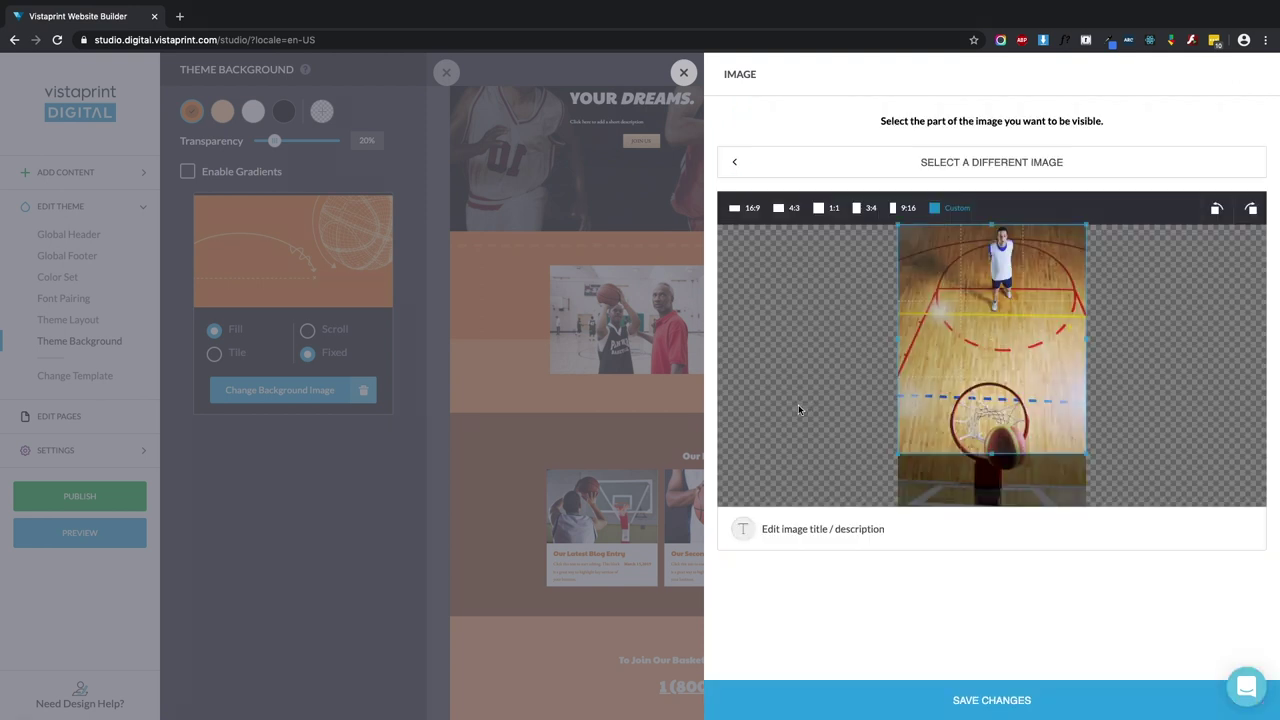
{"action": "left_click_drag", "start_coordinate": [990, 456], "coordinate": [989, 422]}
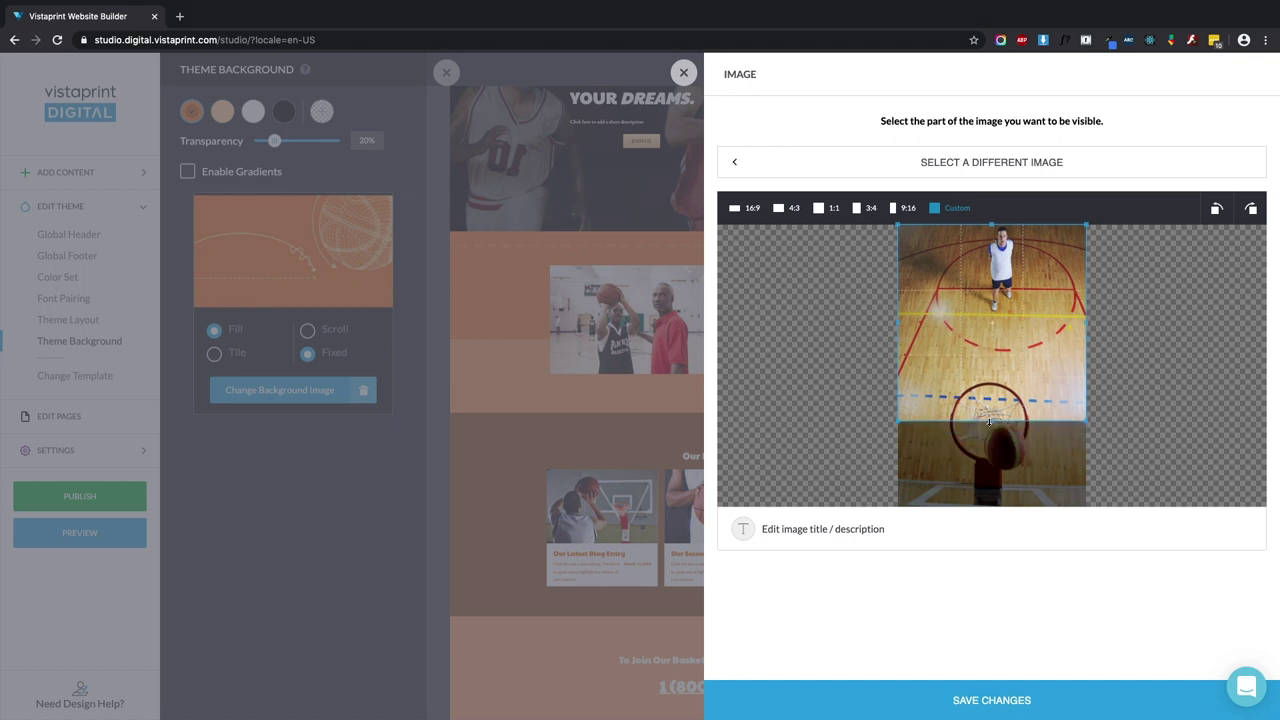
{"action": "left_click", "coordinate": [925, 716]}
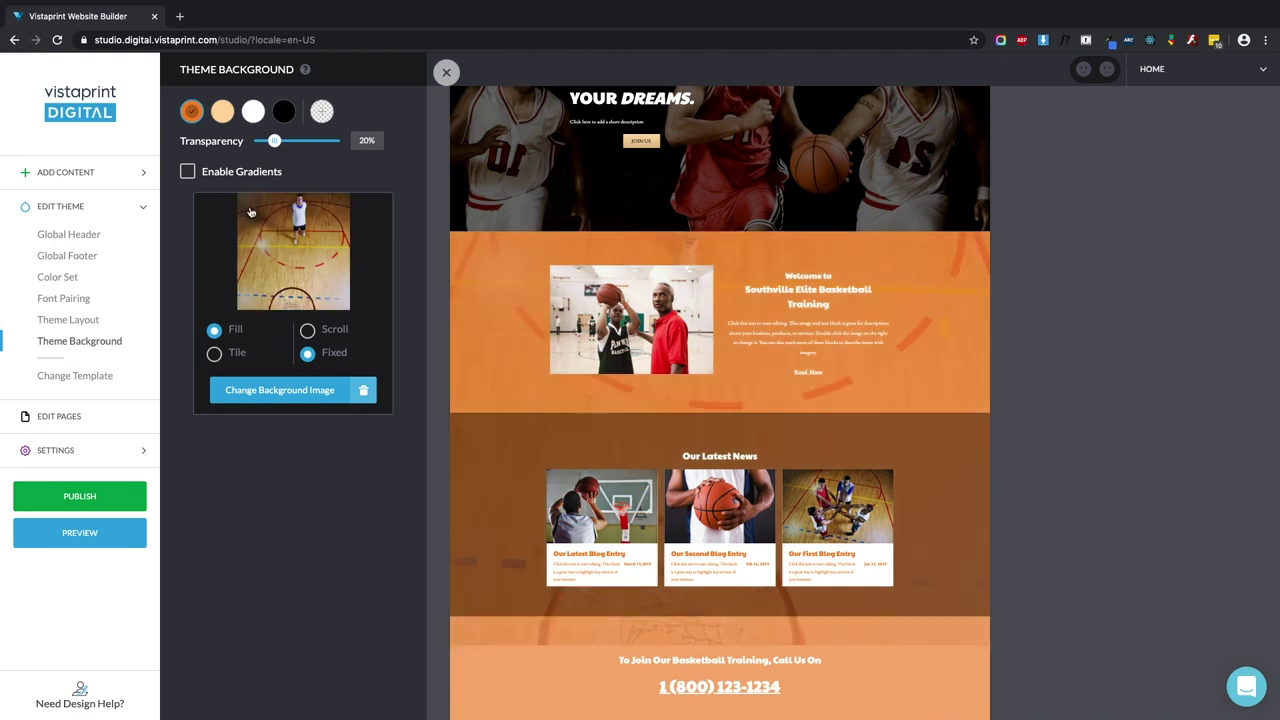
Tint the court-photo background light peach at 50% transparency and close the background settings
{"action": "mouse_move", "coordinate": [275, 141]}
{"action": "left_mouse_down"}
{"action": "mouse_move", "coordinate": [334, 141]}
{"action": "mouse_move", "coordinate": [247, 142]}
{"action": "mouse_move", "coordinate": [329, 141]}
{"action": "mouse_move", "coordinate": [296, 145]}
{"action": "left_mouse_up"}
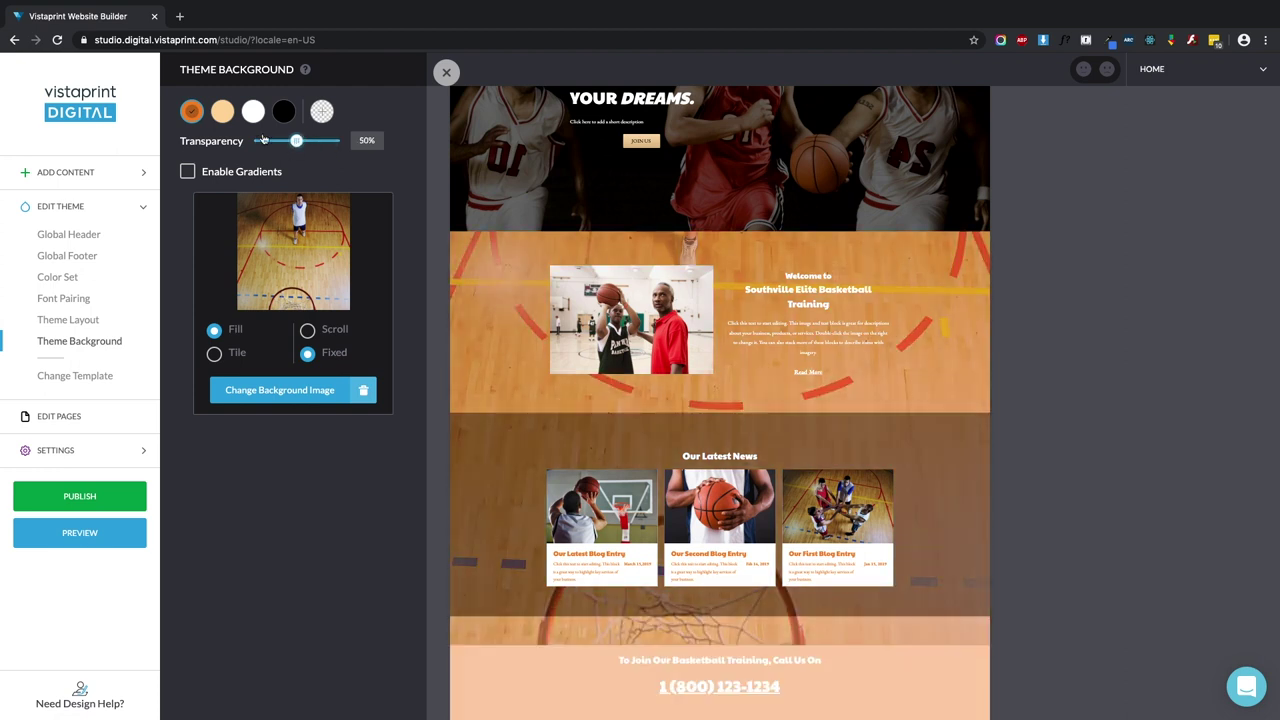
{"action": "left_click", "coordinate": [223, 112]}
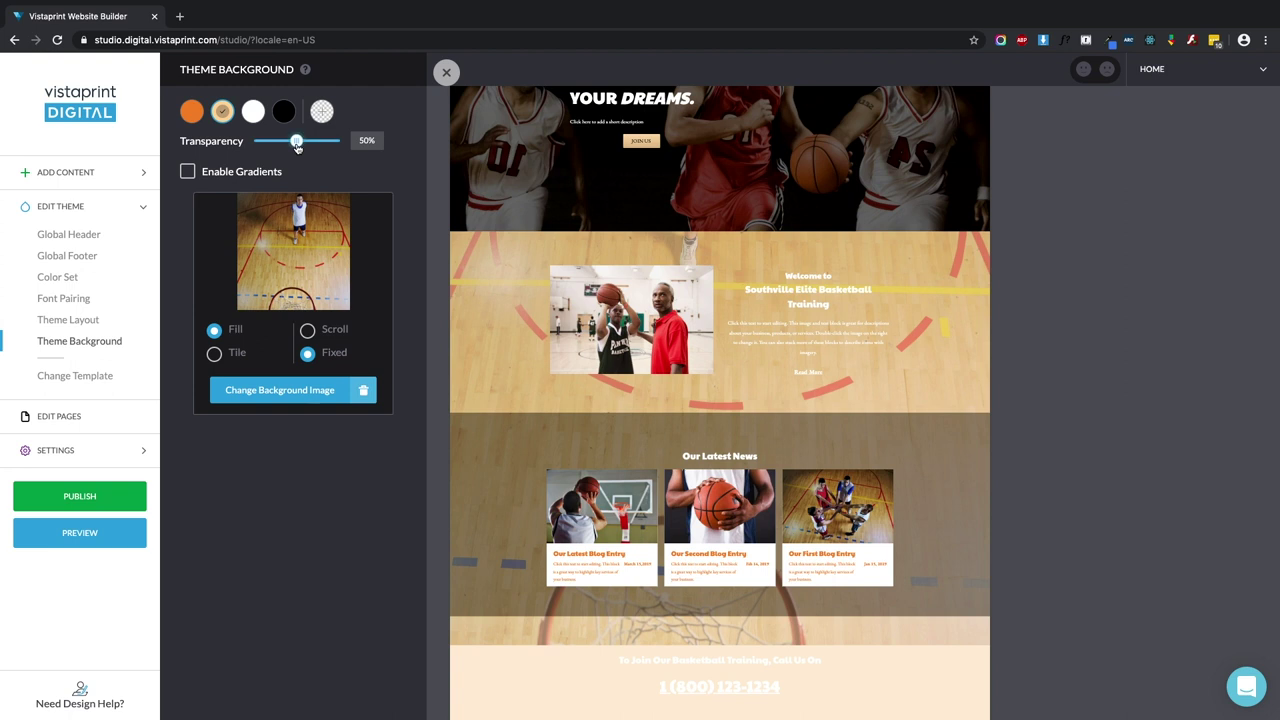
{"action": "left_click_drag", "start_coordinate": [296, 145], "coordinate": [449, 86]}
{"action": "left_click", "coordinate": [446, 73]}
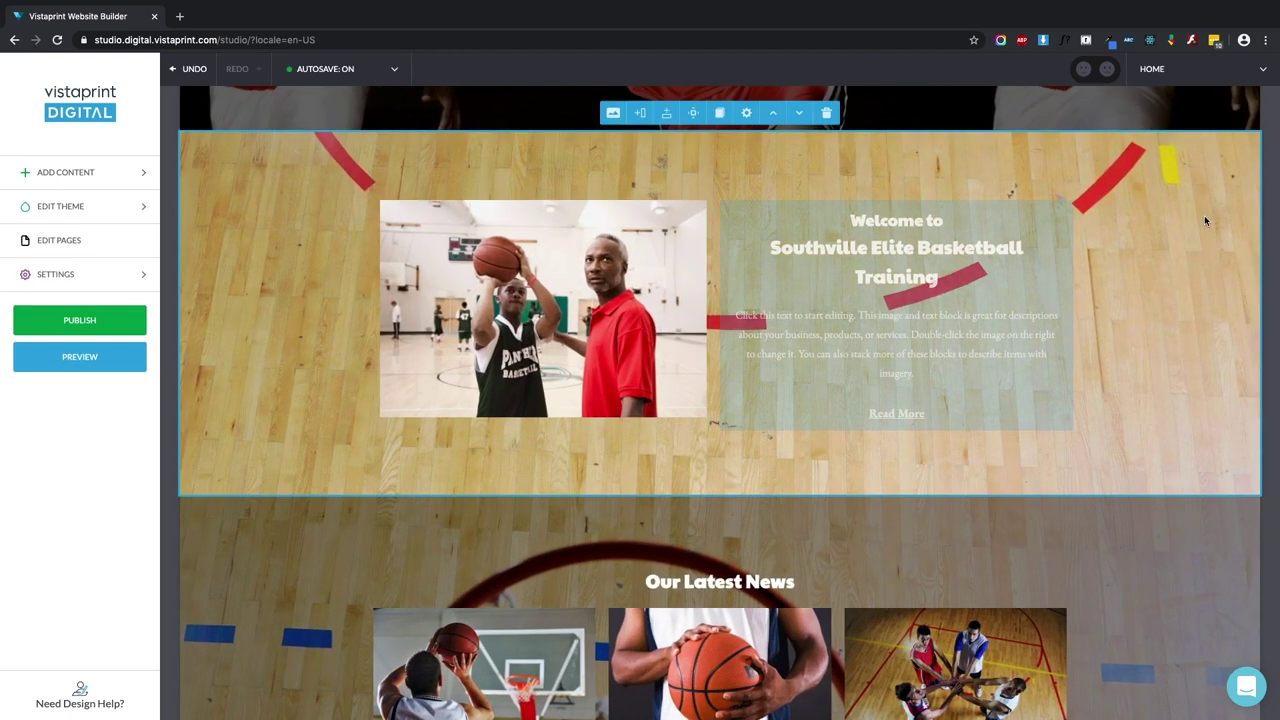
{"action": "scroll", "coordinate": [1204, 217], "scroll_direction": "down", "scroll_amount": 1}
{"action": "scroll", "coordinate": [1204, 215], "scroll_direction": "down", "scroll_amount": 5}
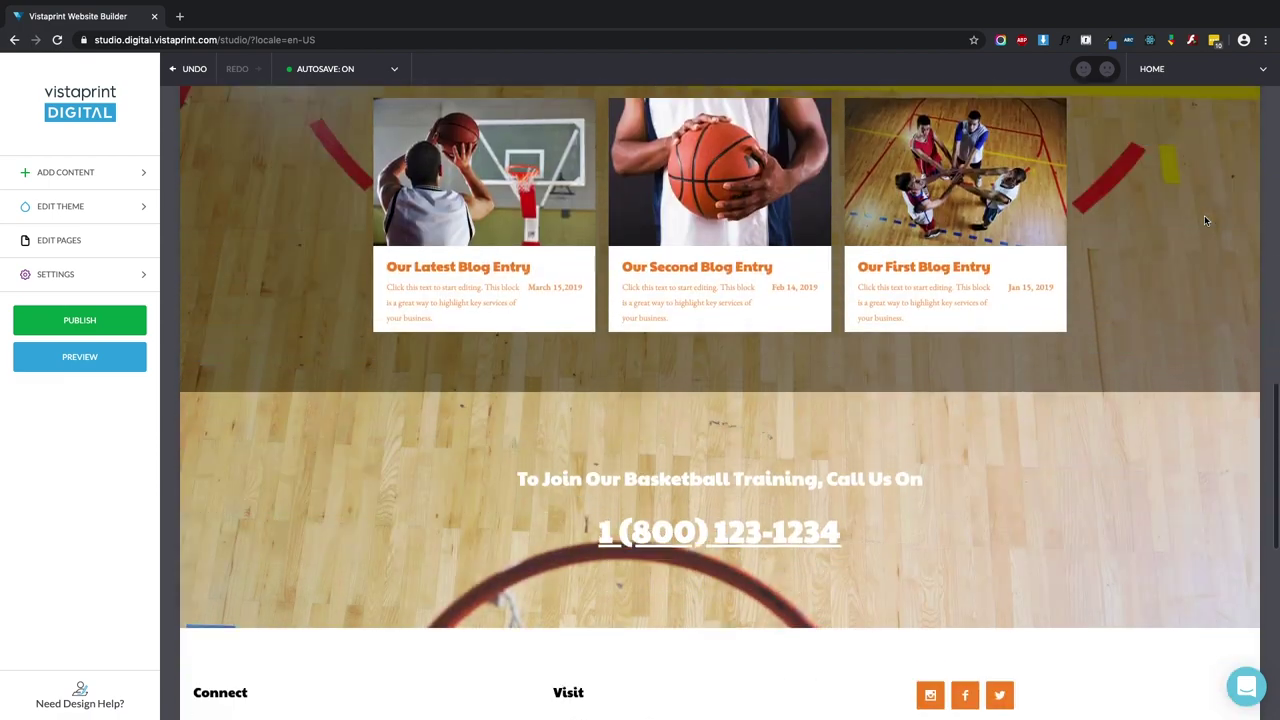
{"action": "scroll", "coordinate": [1204, 215], "scroll_direction": "up", "scroll_amount": 5}
{"action": "scroll", "coordinate": [1204, 215], "scroll_direction": "up", "scroll_amount": 3}
{"action": "scroll", "coordinate": [1204, 215], "scroll_direction": "down", "scroll_amount": 7}
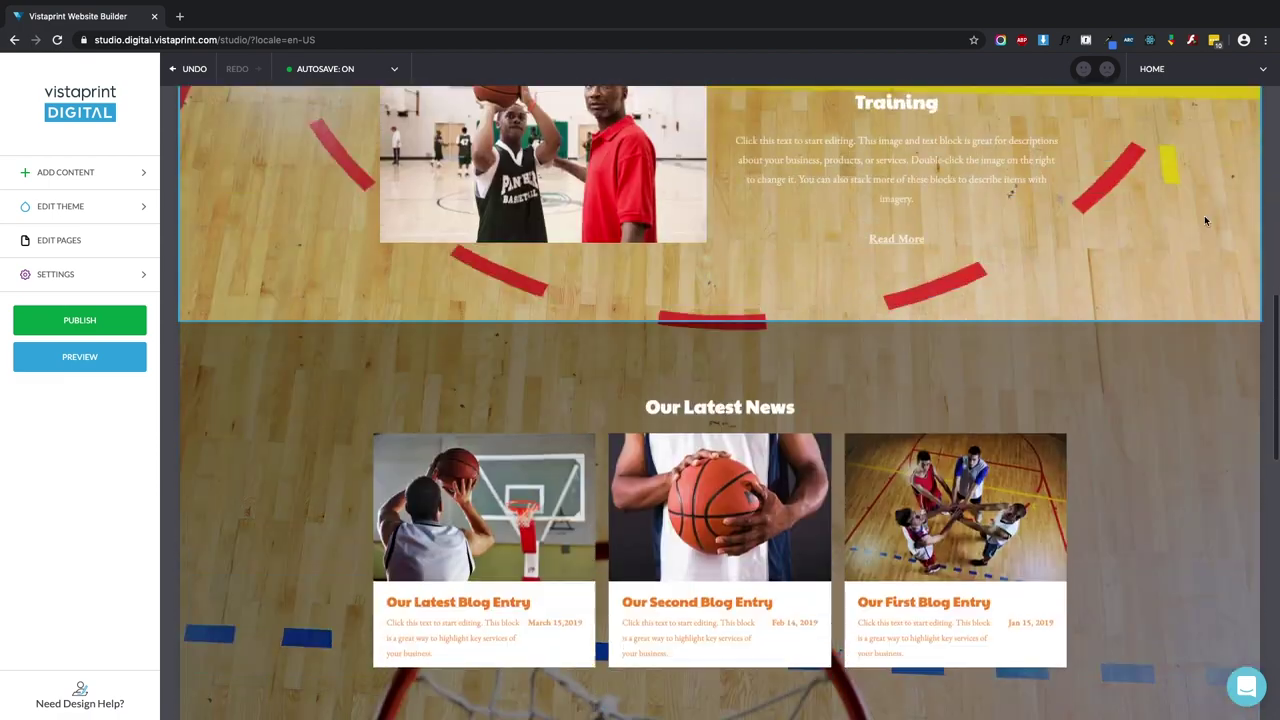
{"action": "scroll", "coordinate": [1205, 220], "scroll_direction": "up", "scroll_amount": 7}
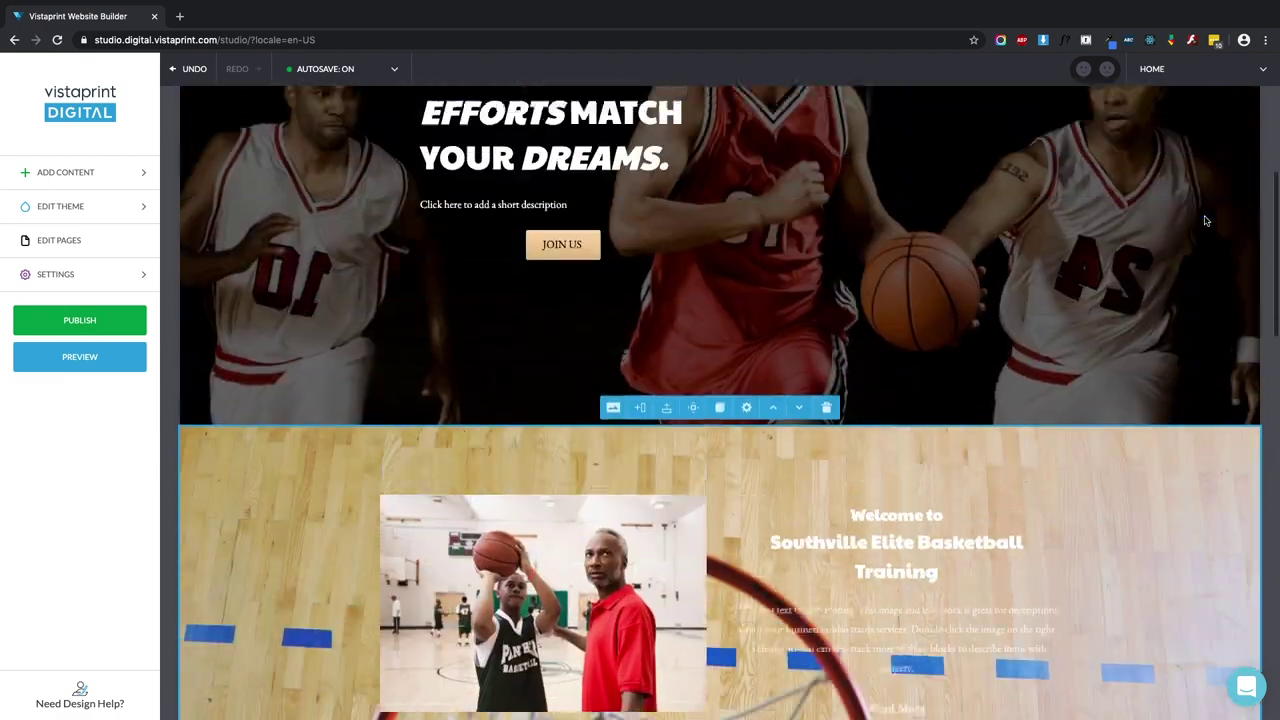
{"action": "scroll", "coordinate": [1205, 220], "scroll_direction": "down", "scroll_amount": 5}
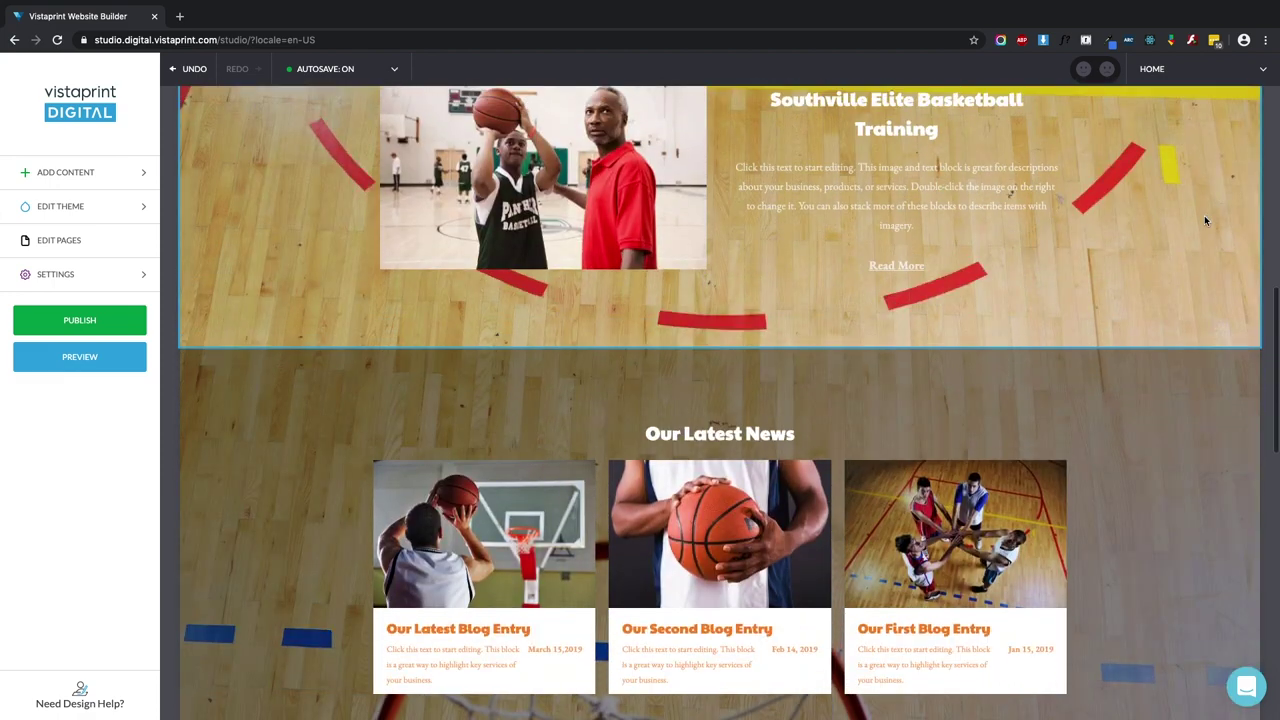